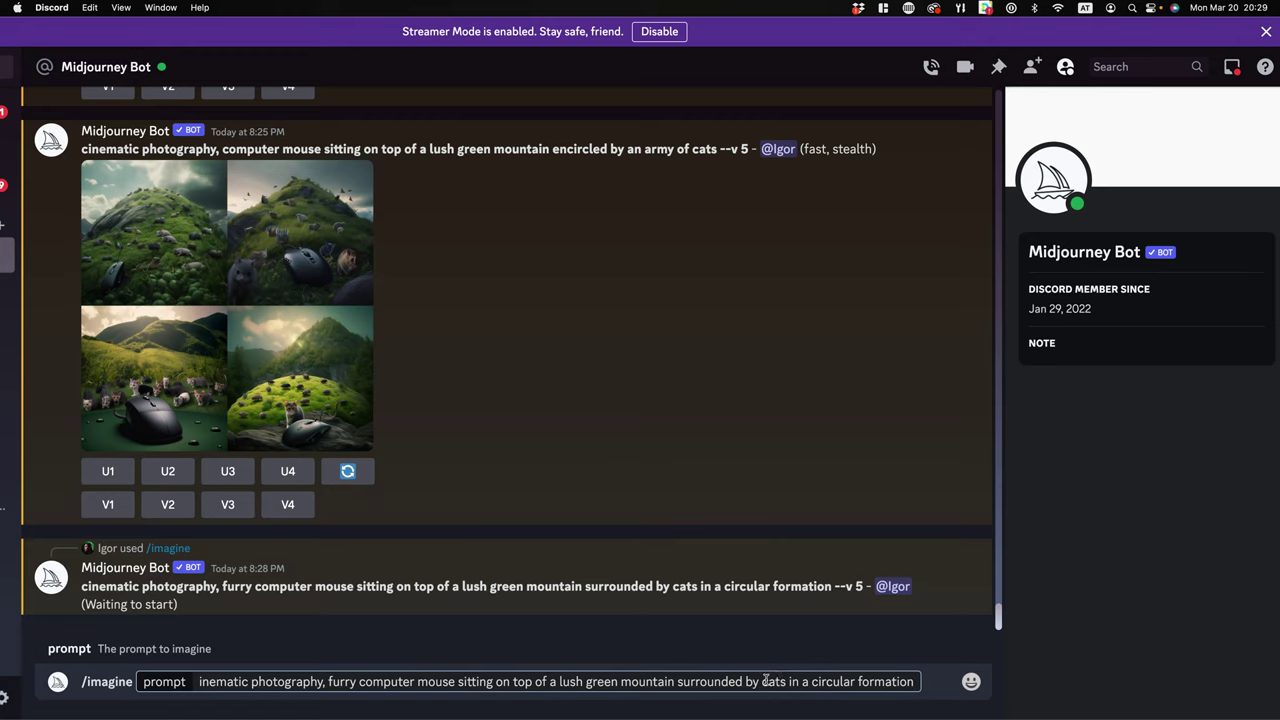
Change the imagine prompt's ending to "surrounded by cat ladies --ar 16:9" and submit it to the Midjourney Bot
drag(782, 681, 911, 684)
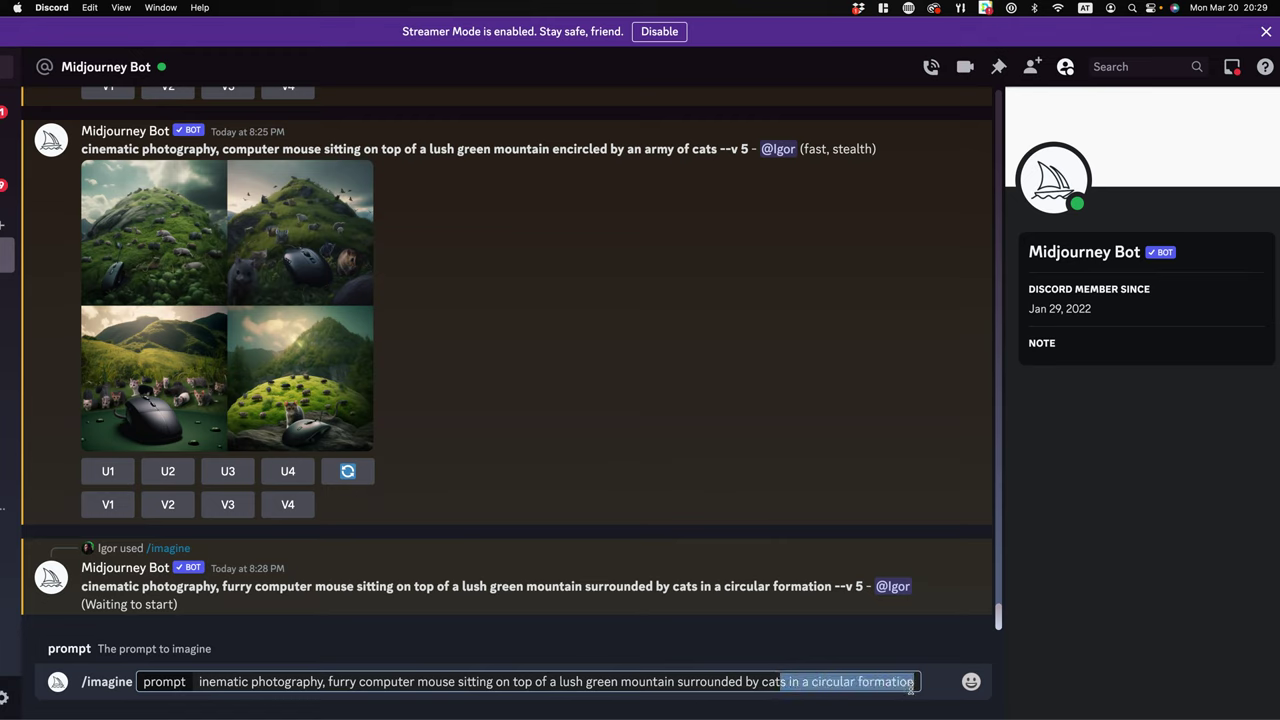
key(BackSpace)
text(ladies)
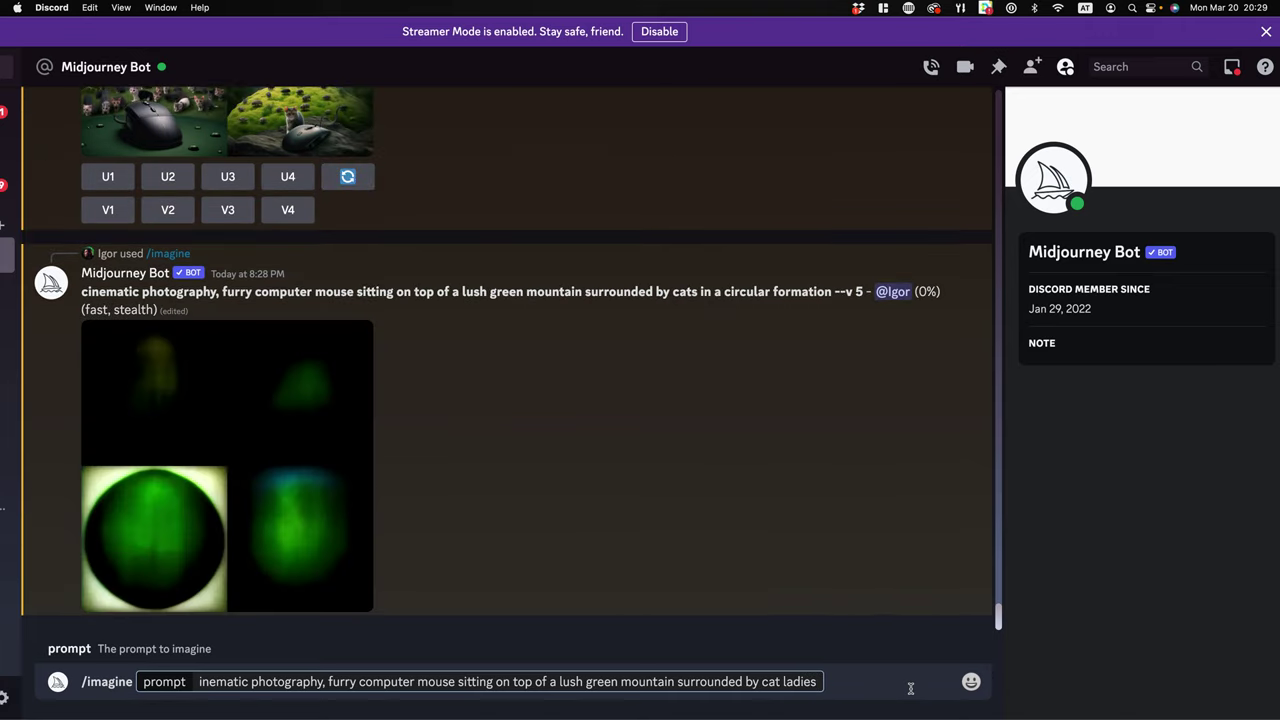
text( --ar 16:9)
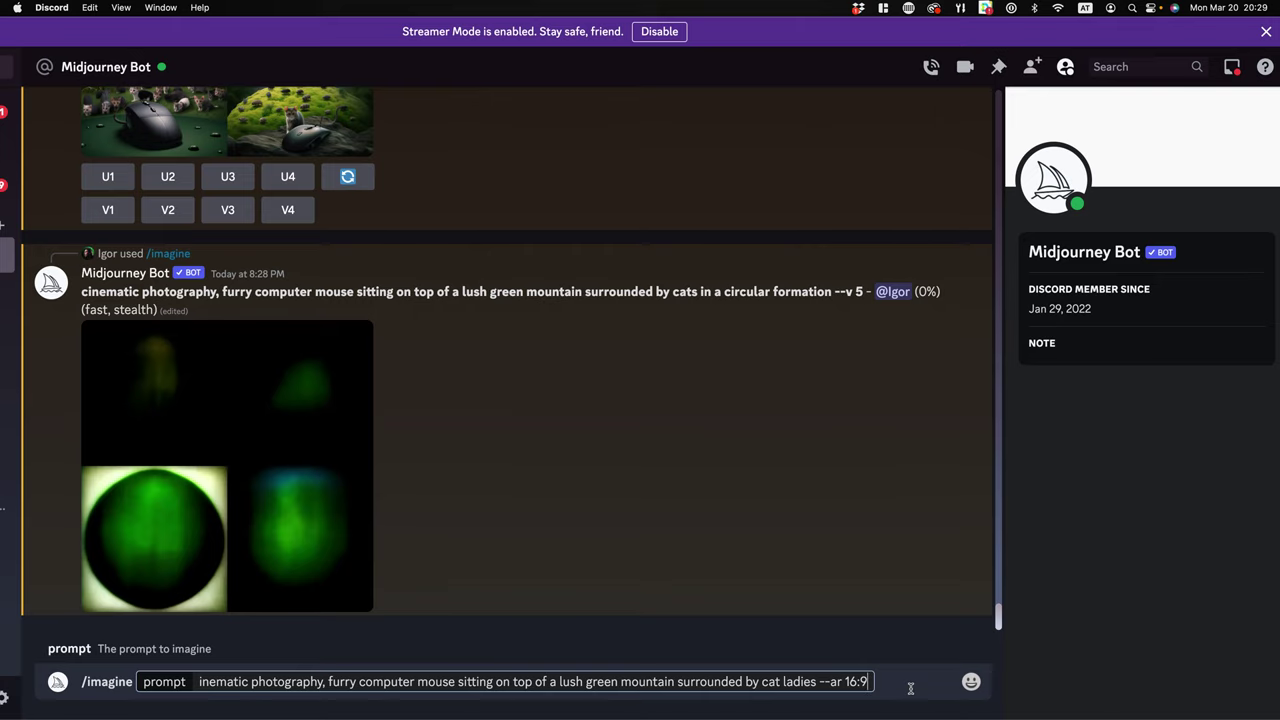
key(Return)
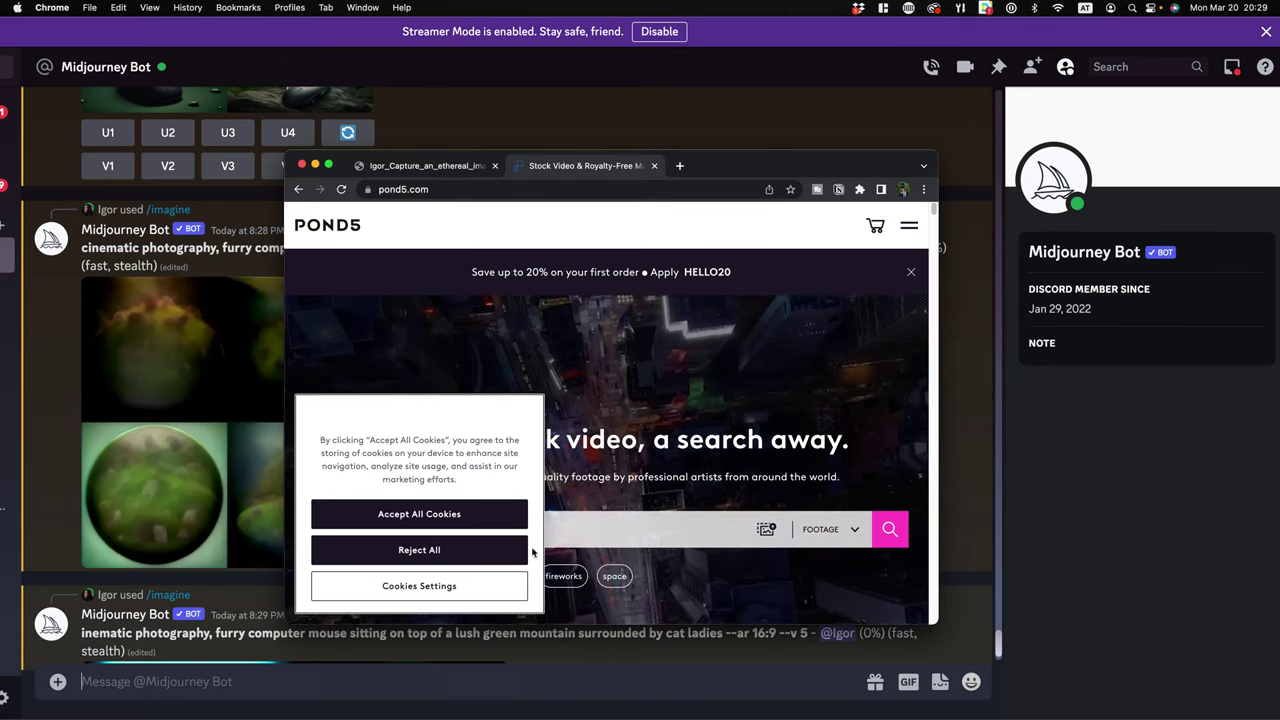
In Chrome, accept all cookies on the Pond5 home page, and reposition and enlarge the browser window
click(490, 513)
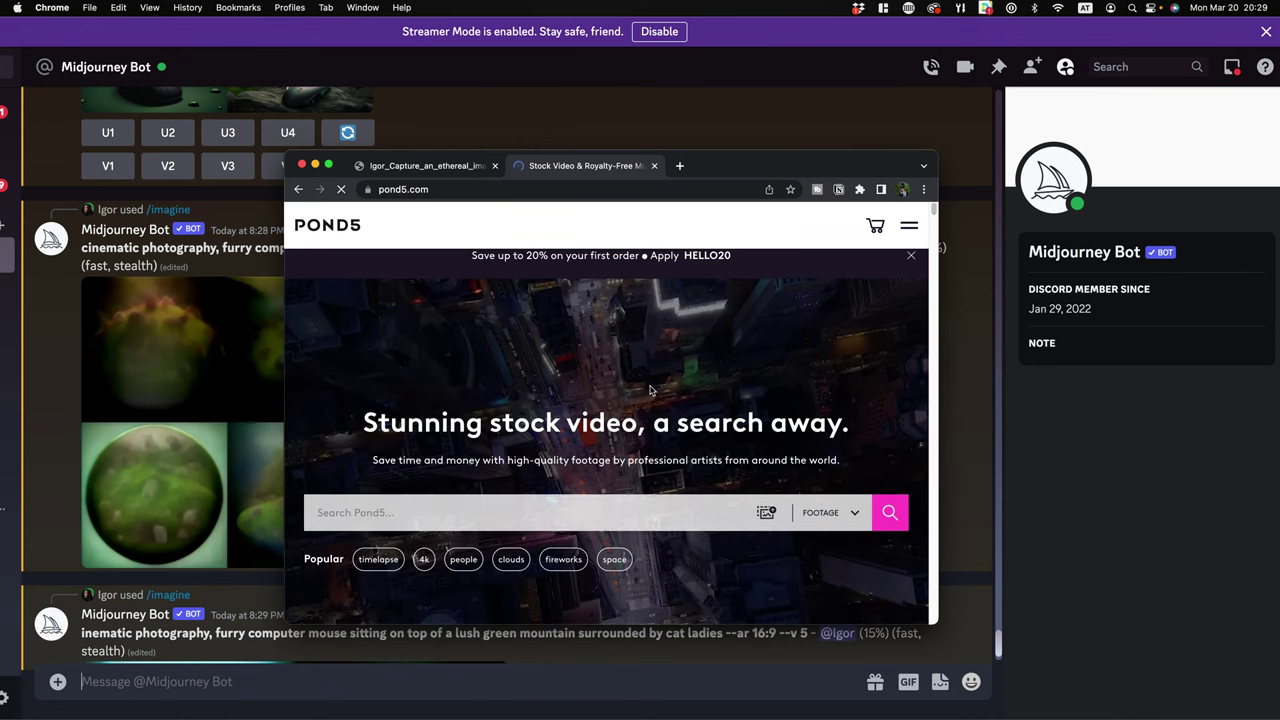
scroll(660, 378, down, 1)
scroll(588, 371, down, 1)
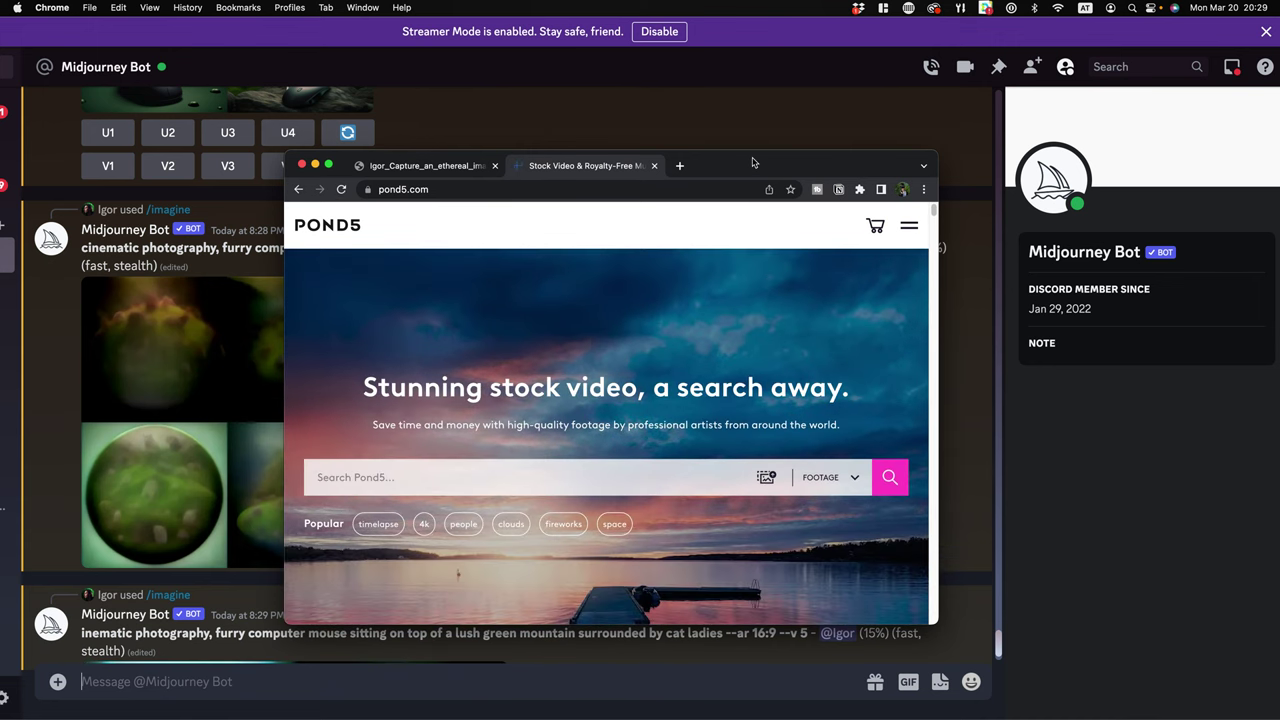
drag(775, 168, 660, 116)
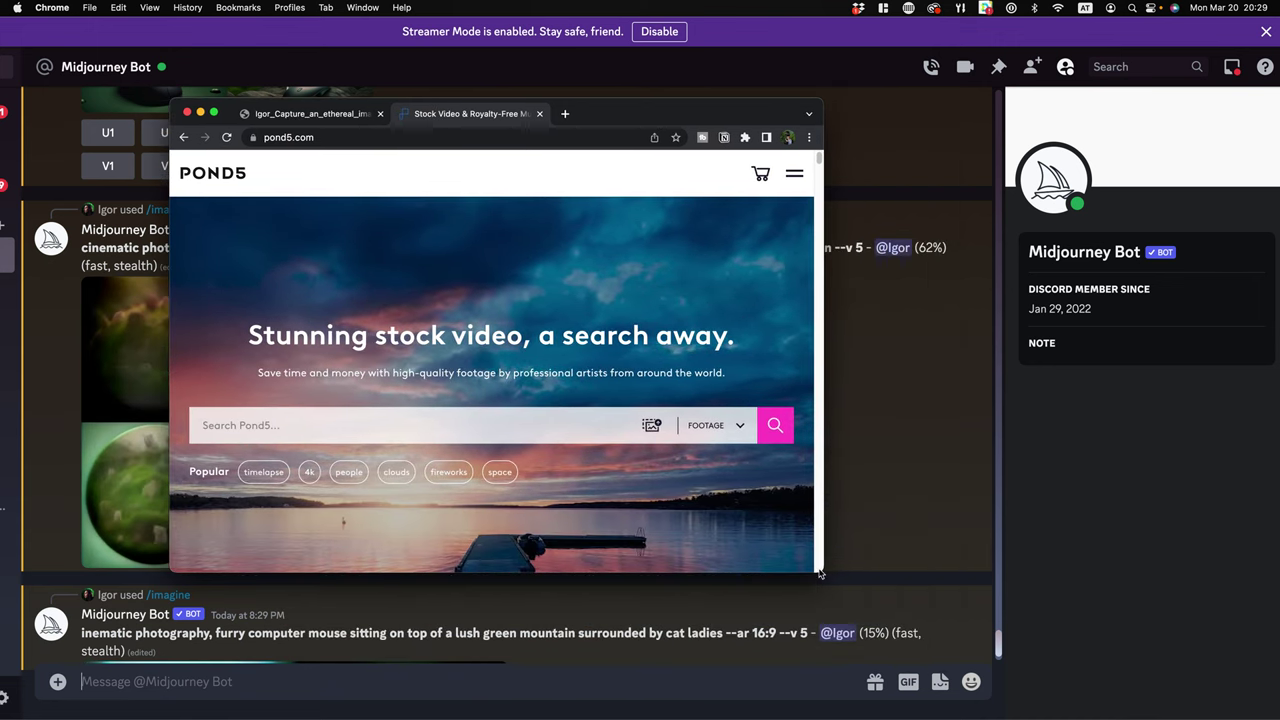
drag(822, 573, 1082, 652)
Set the Pond5 search media type to Photos
scroll(675, 374, down, 10)
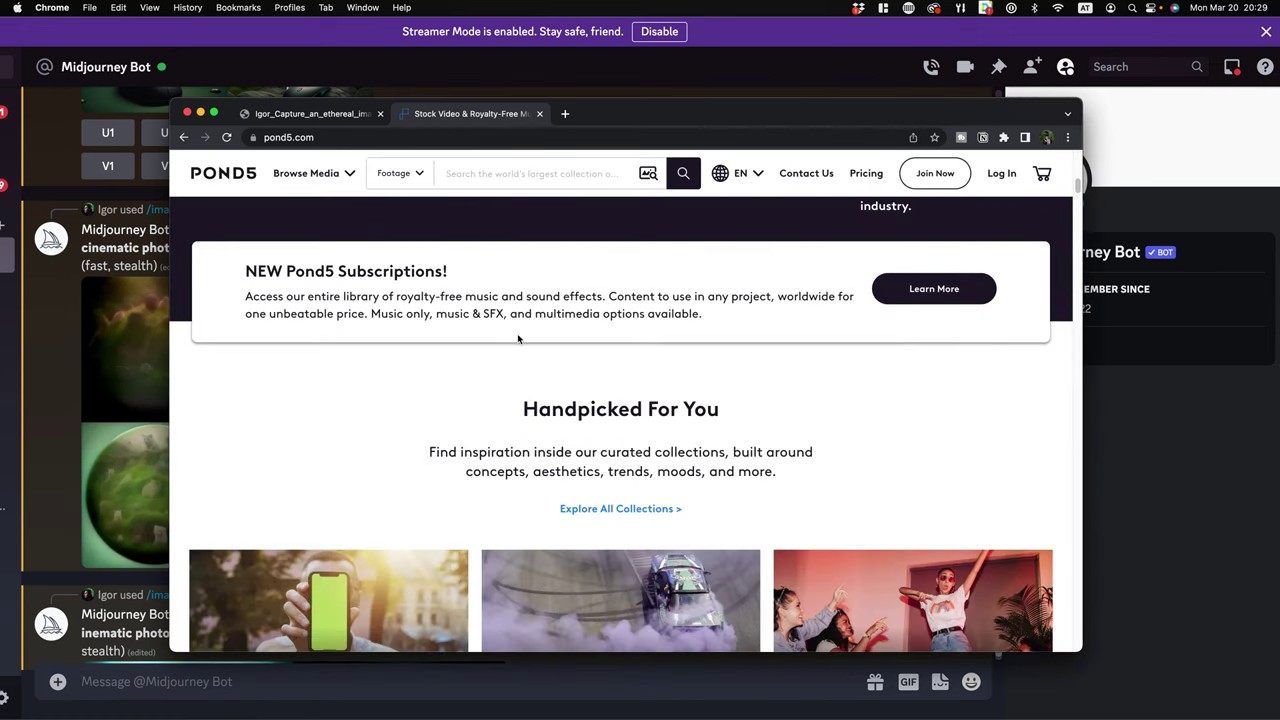
scroll(517, 334, up, 3)
click(390, 175)
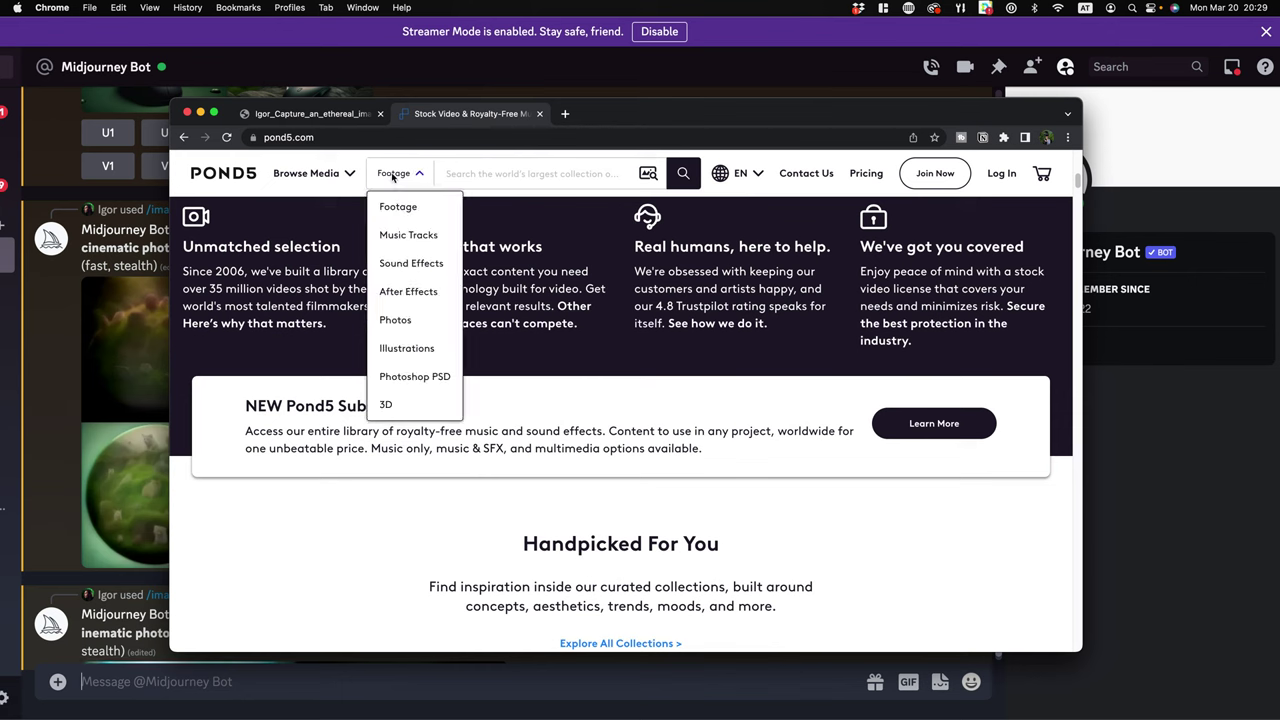
scroll(420, 336, down, 1)
click(421, 322)
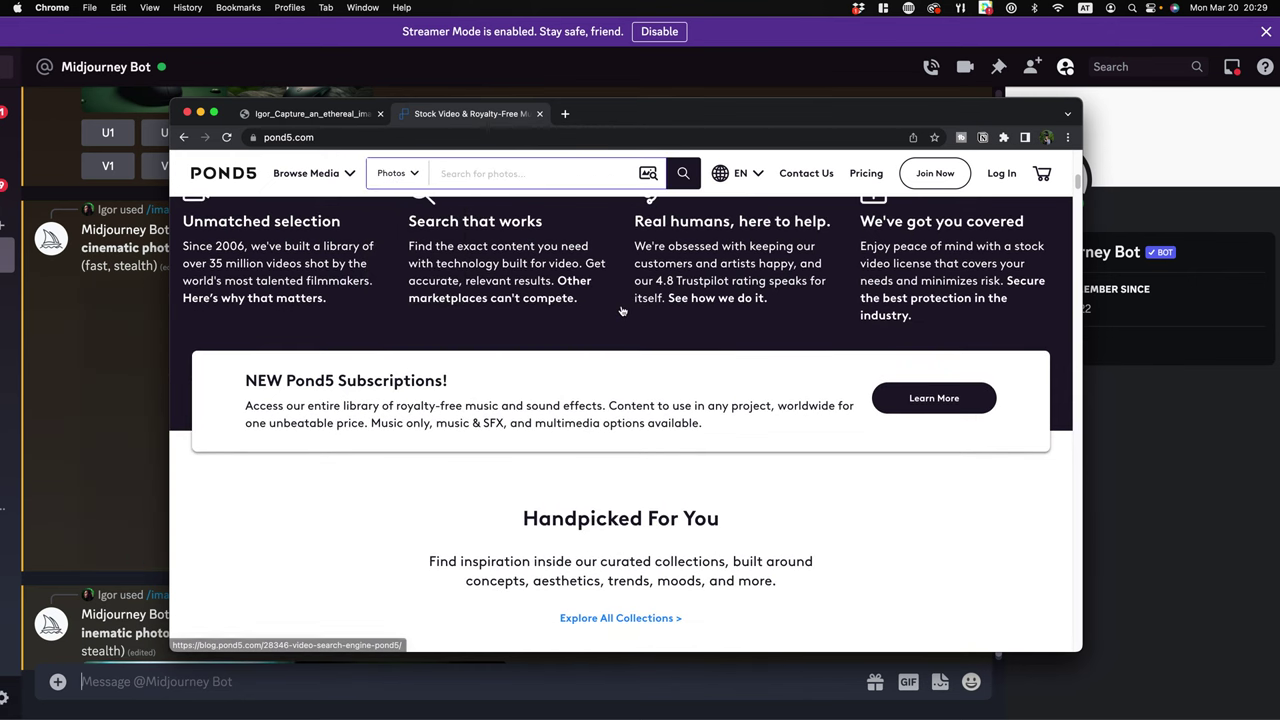
Search the Pond5 stock photos for "mountains"
scroll(583, 345, up, 7)
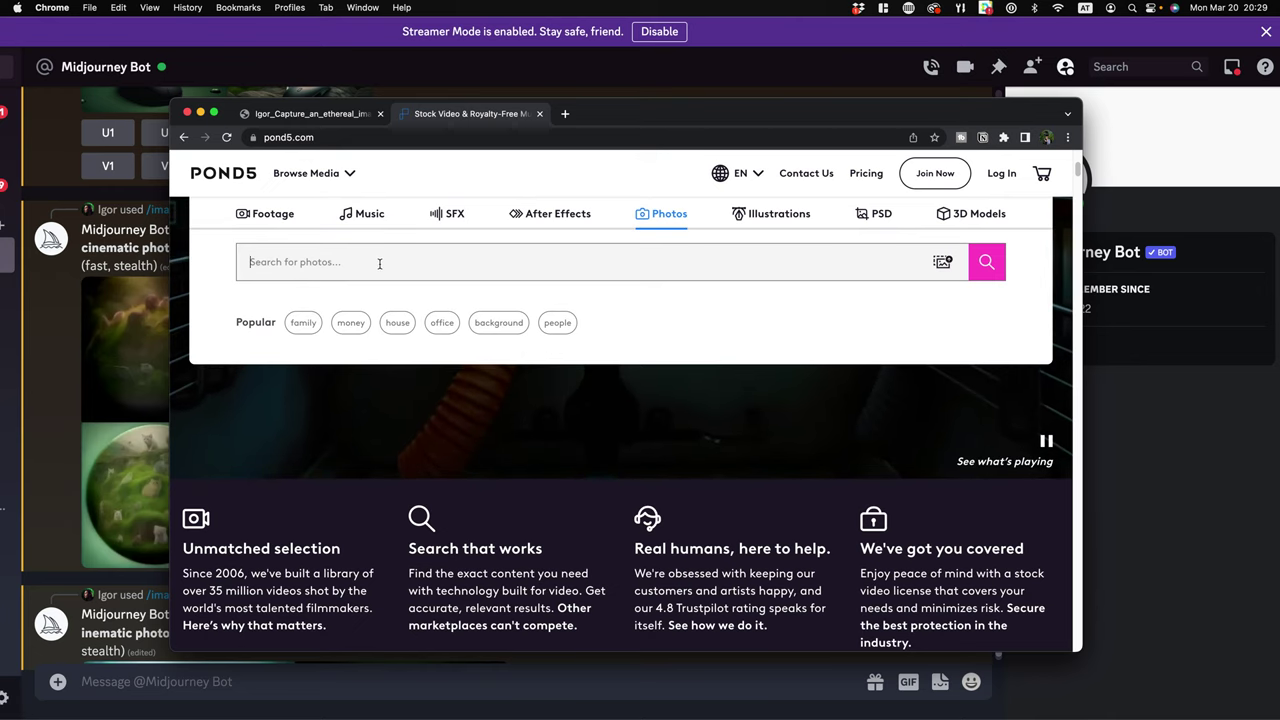
scroll(425, 497, up, 2)
scroll(430, 495, up, 2)
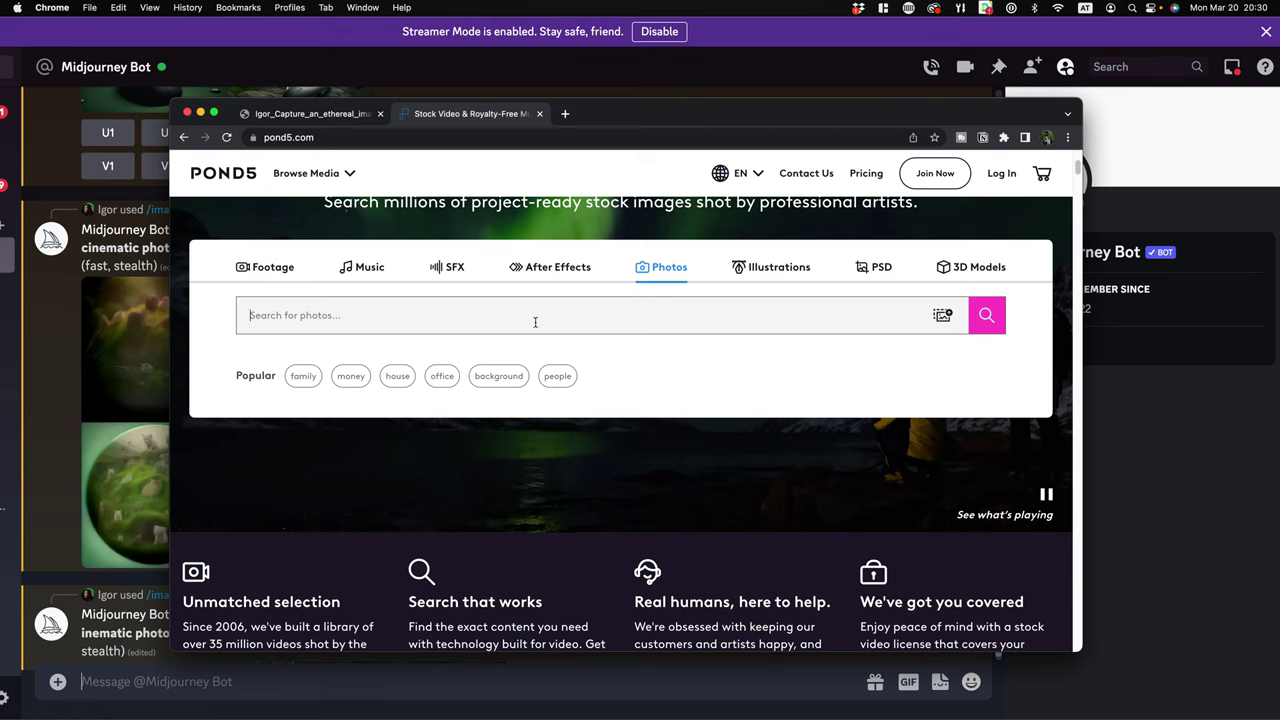
text(cats)
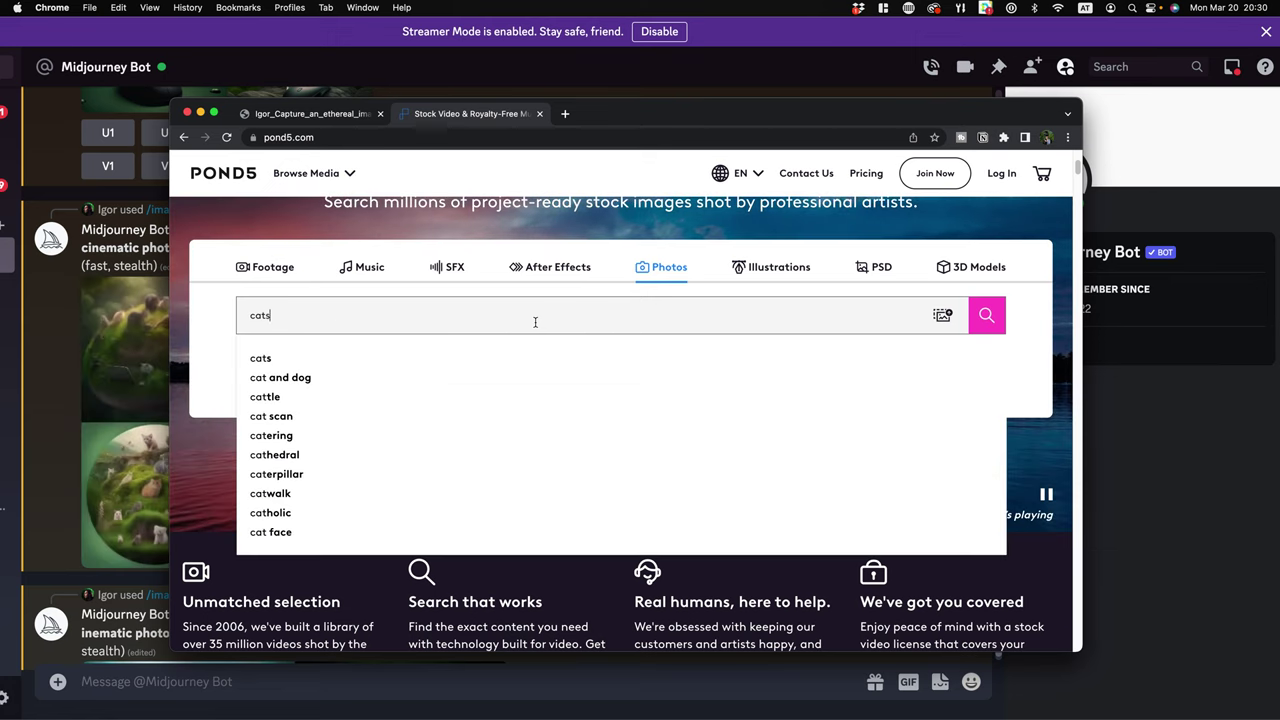
key(super+a)
text(m)
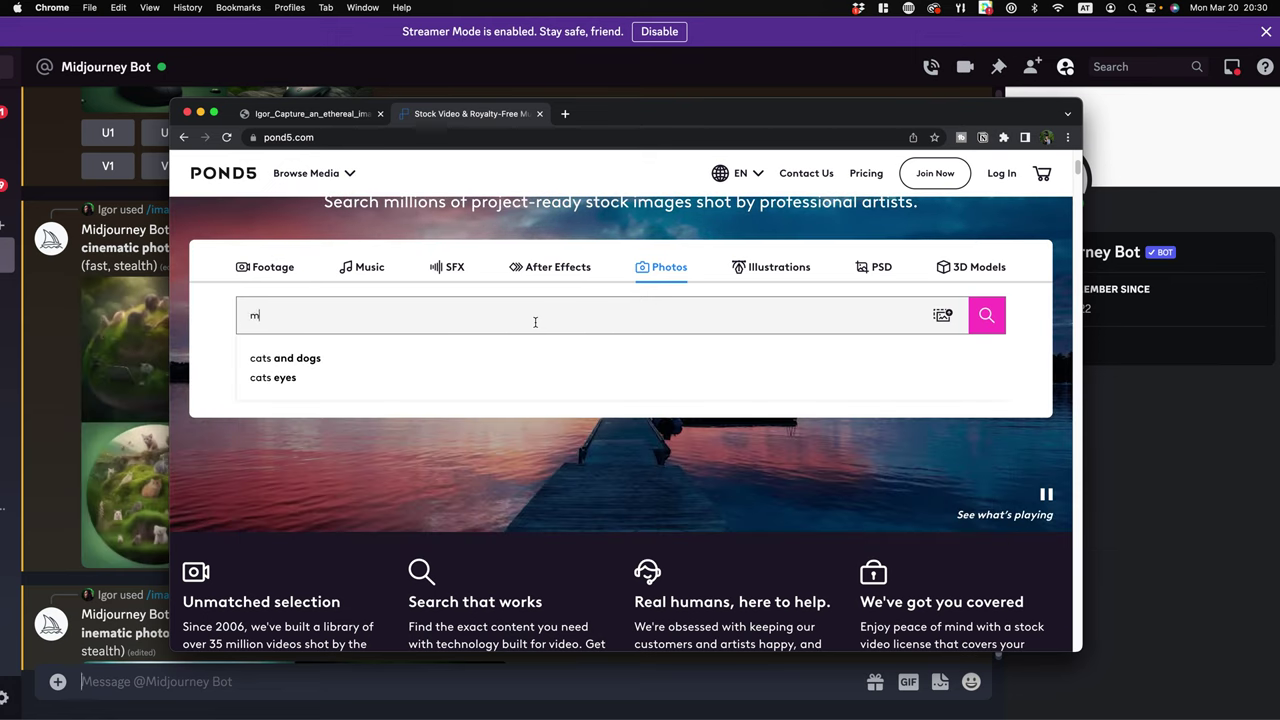
text(ountains)
key(Return)
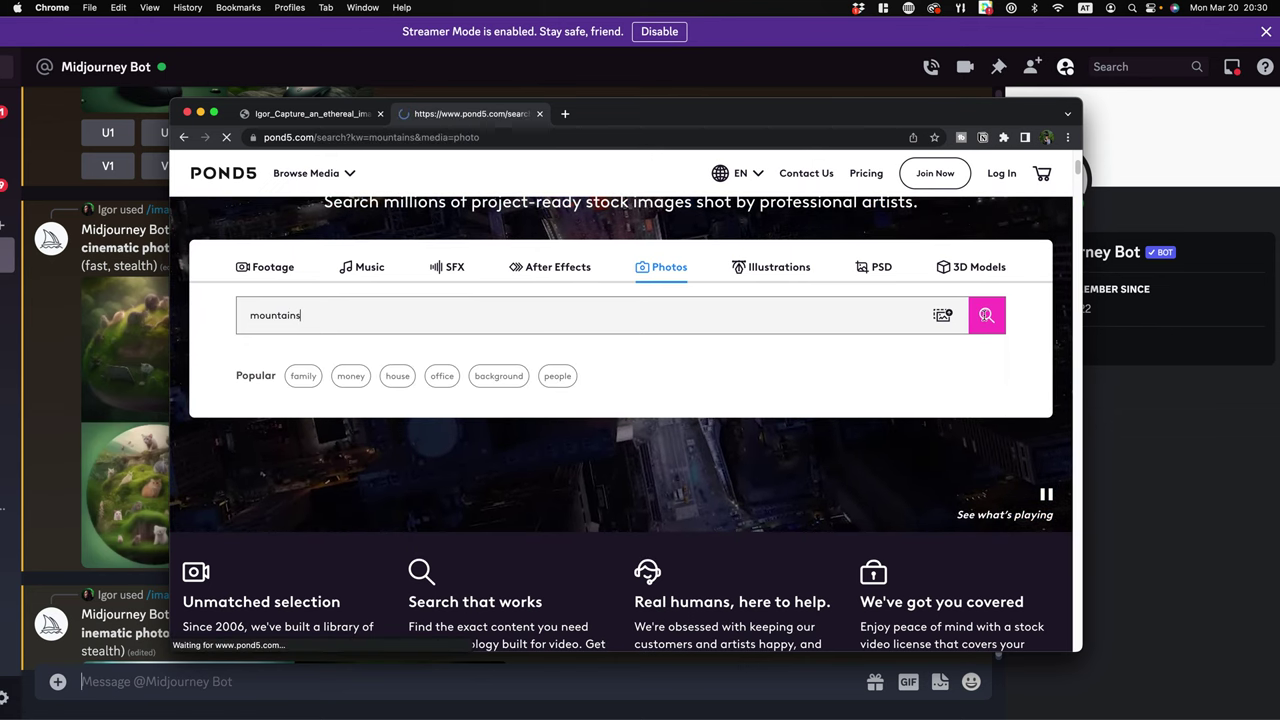
Open the "Spectacular Landscape Of Snowy Mountains In Winter" photo from the search results
scroll(694, 390, down, 5)
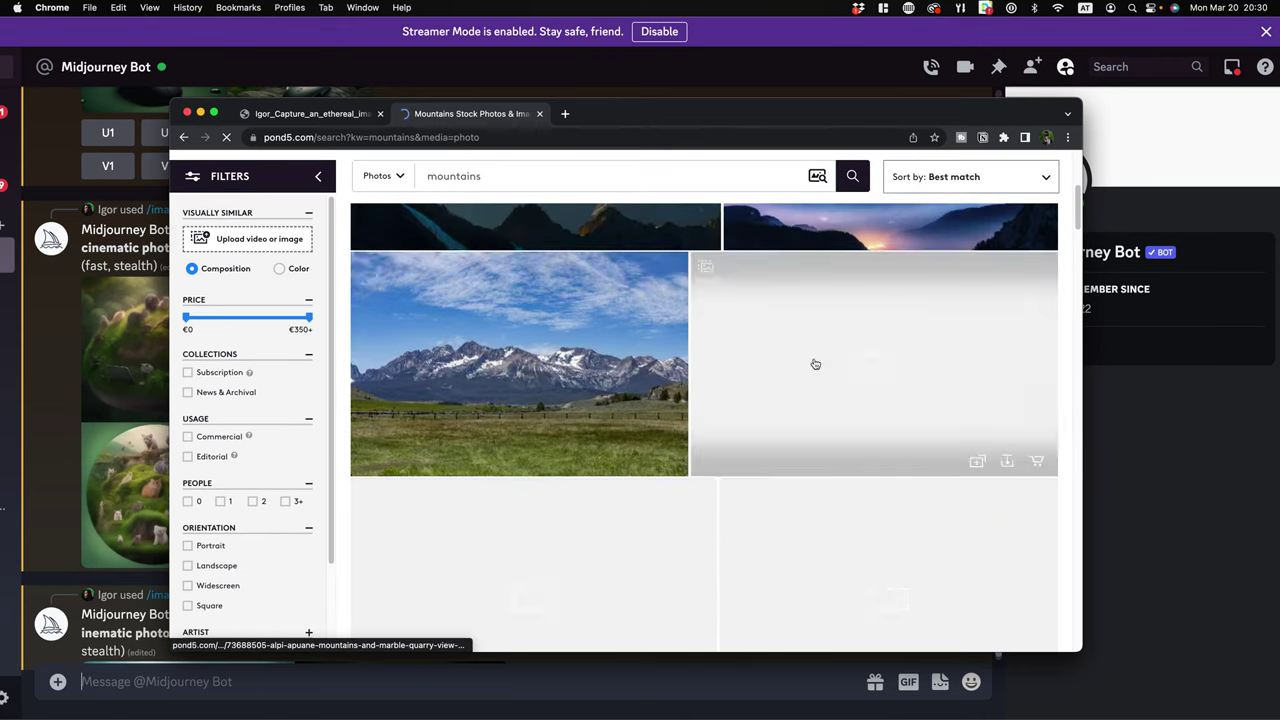
scroll(800, 330, down, 1)
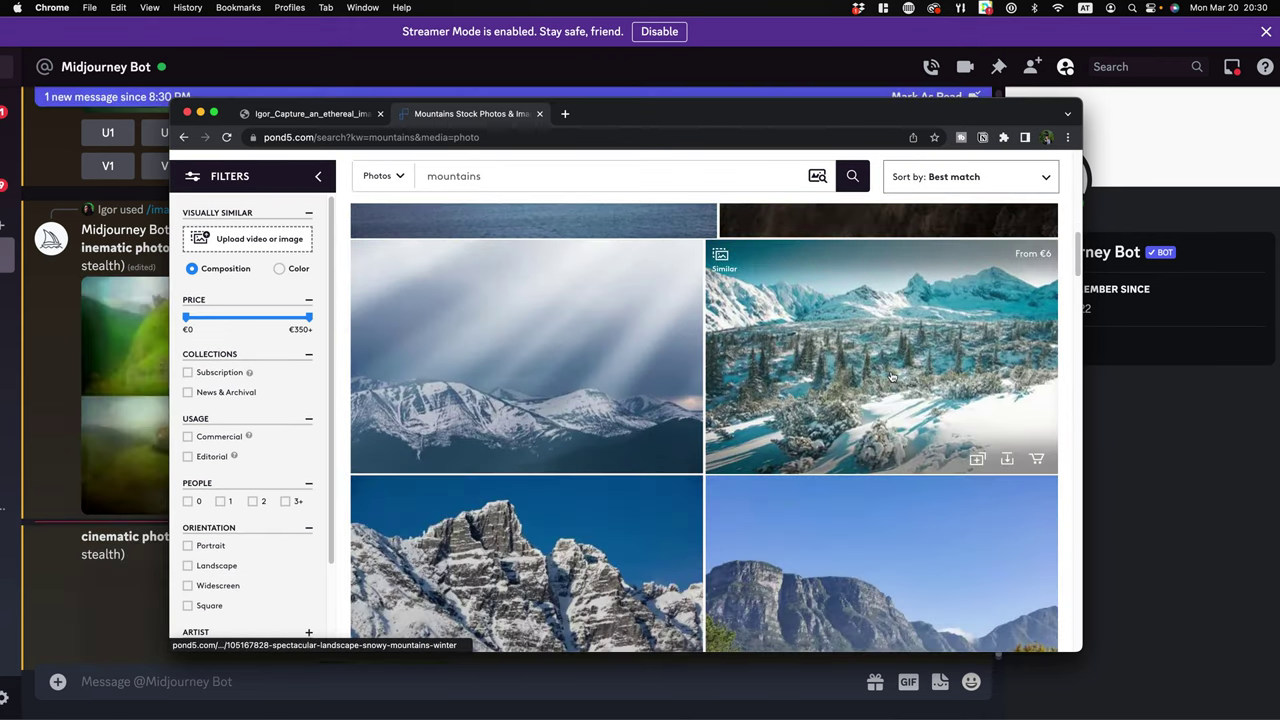
click(940, 284)
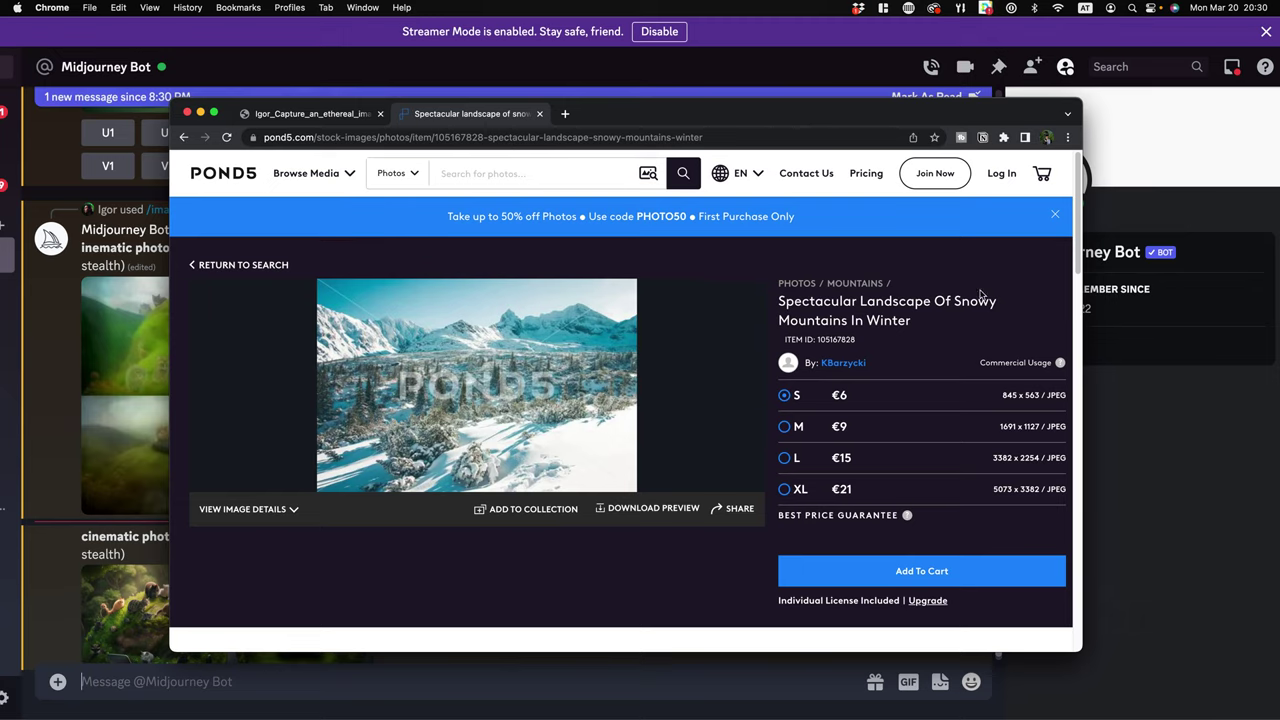
Examine the photo's item page, including the artist's other photos, related results and the related category keywords
scroll(765, 305, down, 1)
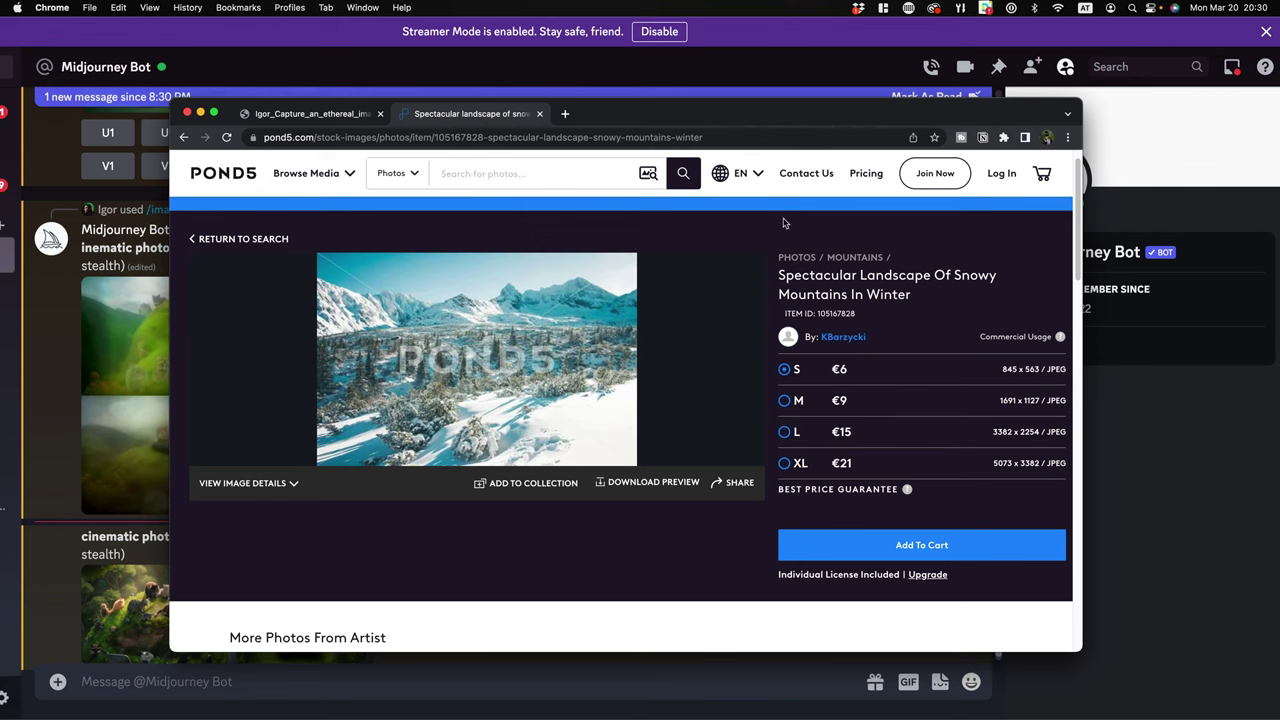
scroll(772, 479, down, 3)
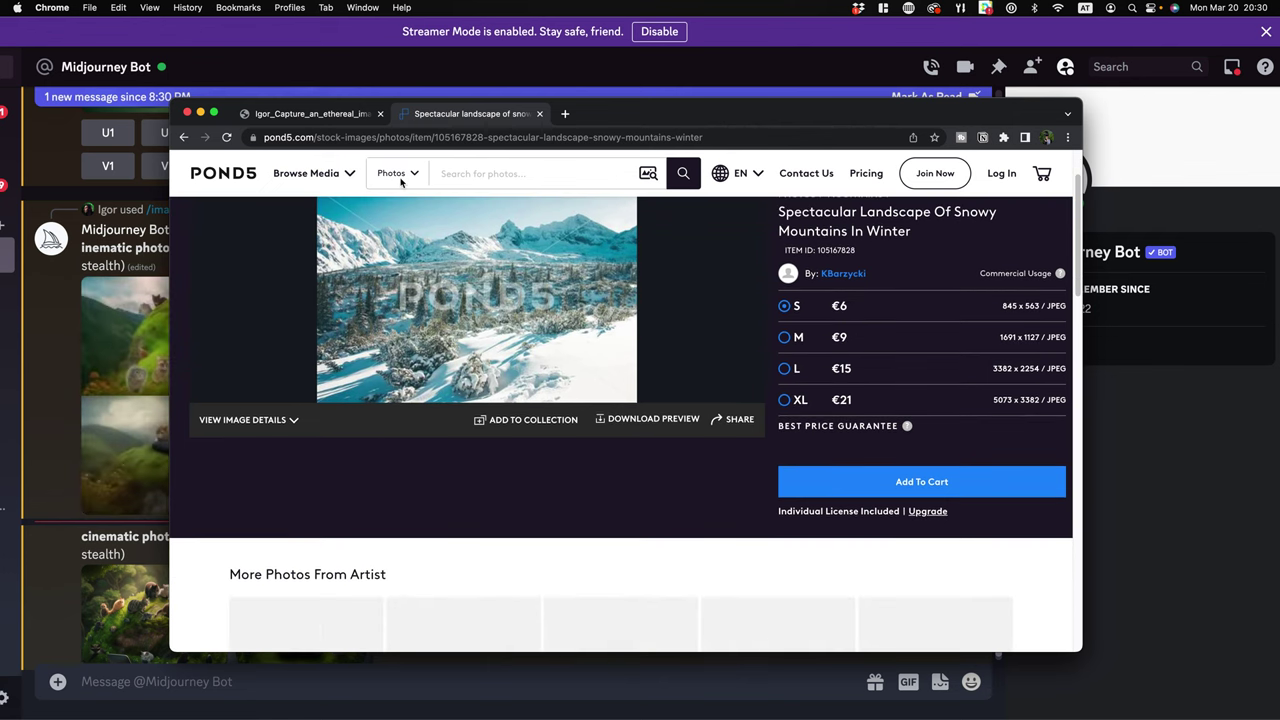
scroll(800, 560, down, 12)
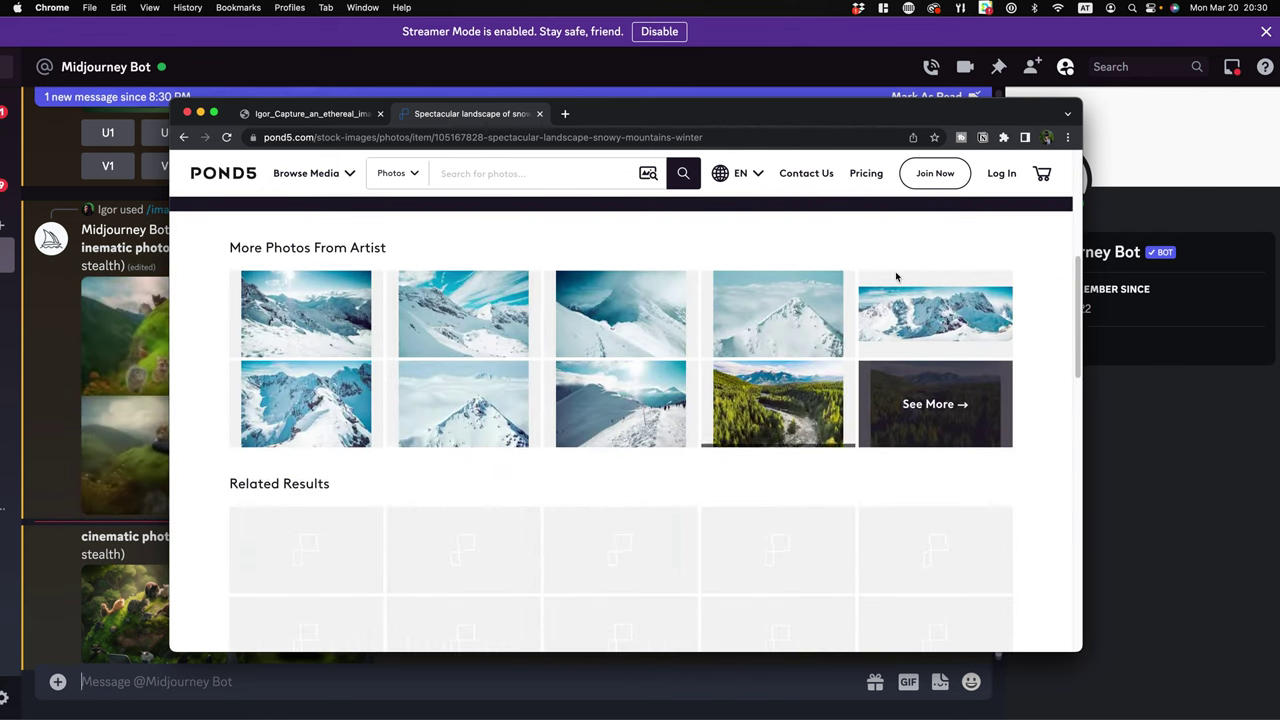
scroll(222, 450, down, 20)
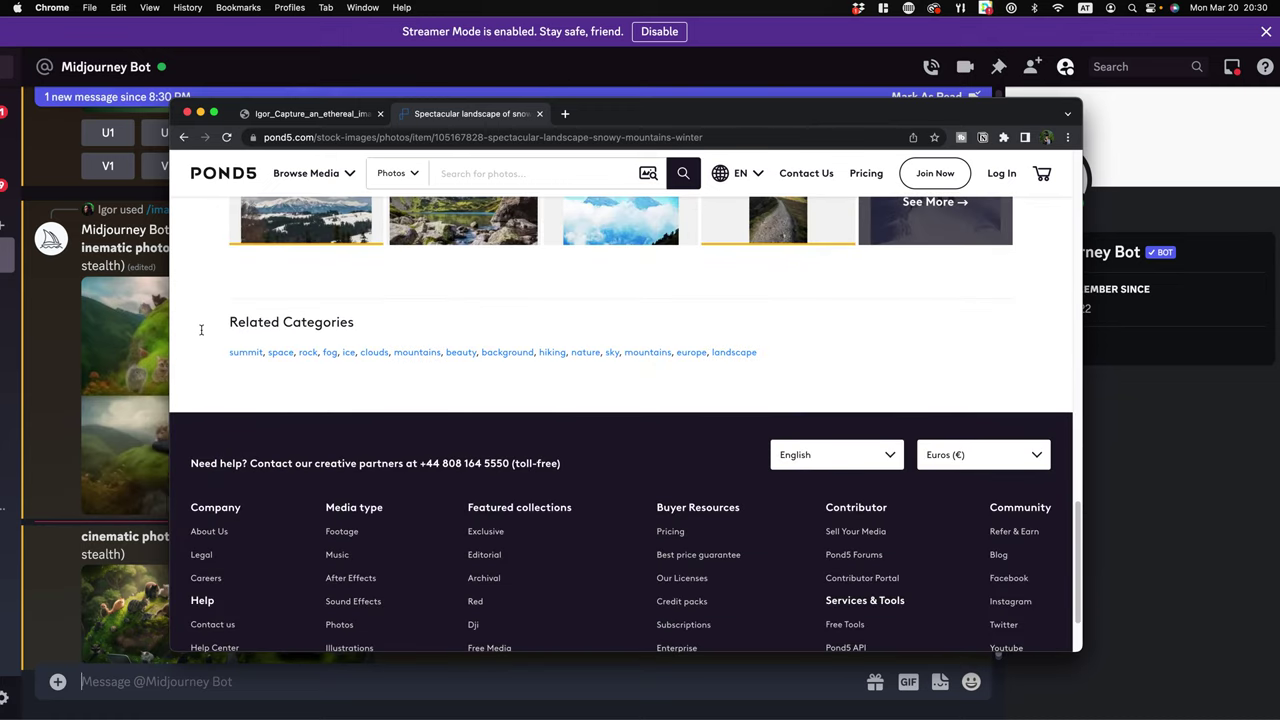
scroll(202, 329, up, 1)
drag(216, 383, 620, 374)
click(742, 369)
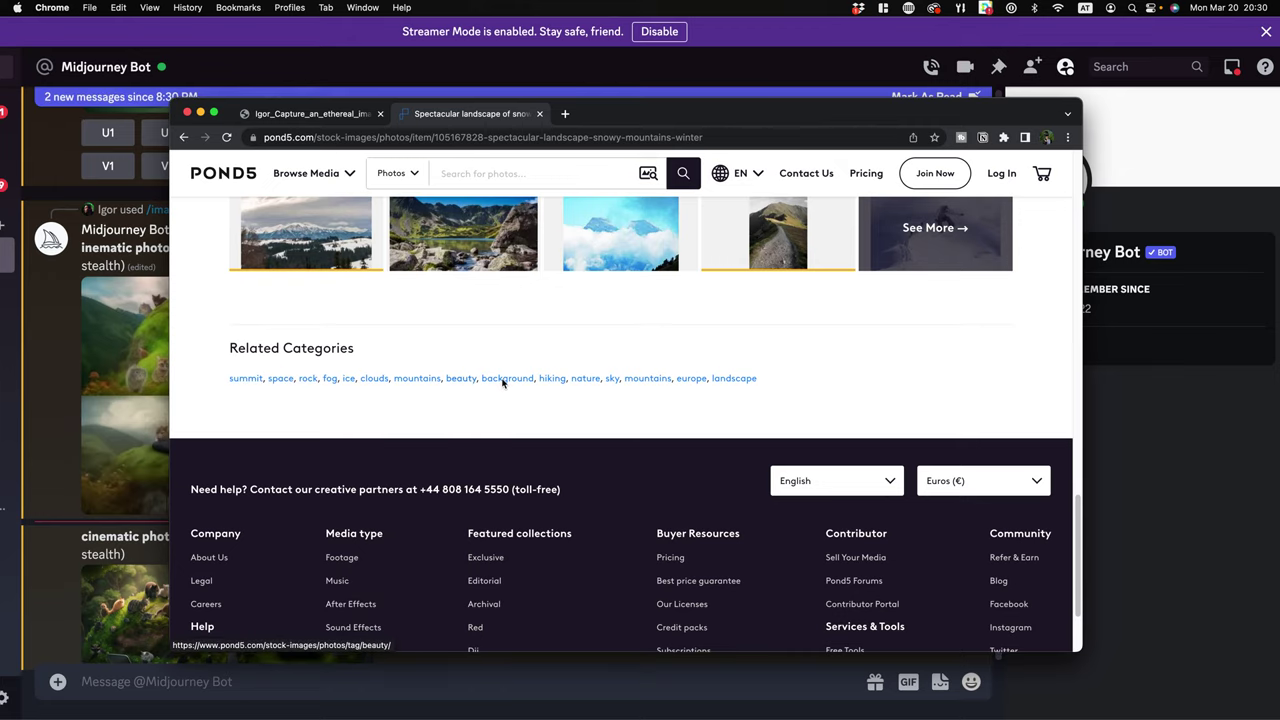
scroll(896, 446, up, 10)
scroll(903, 457, up, 5)
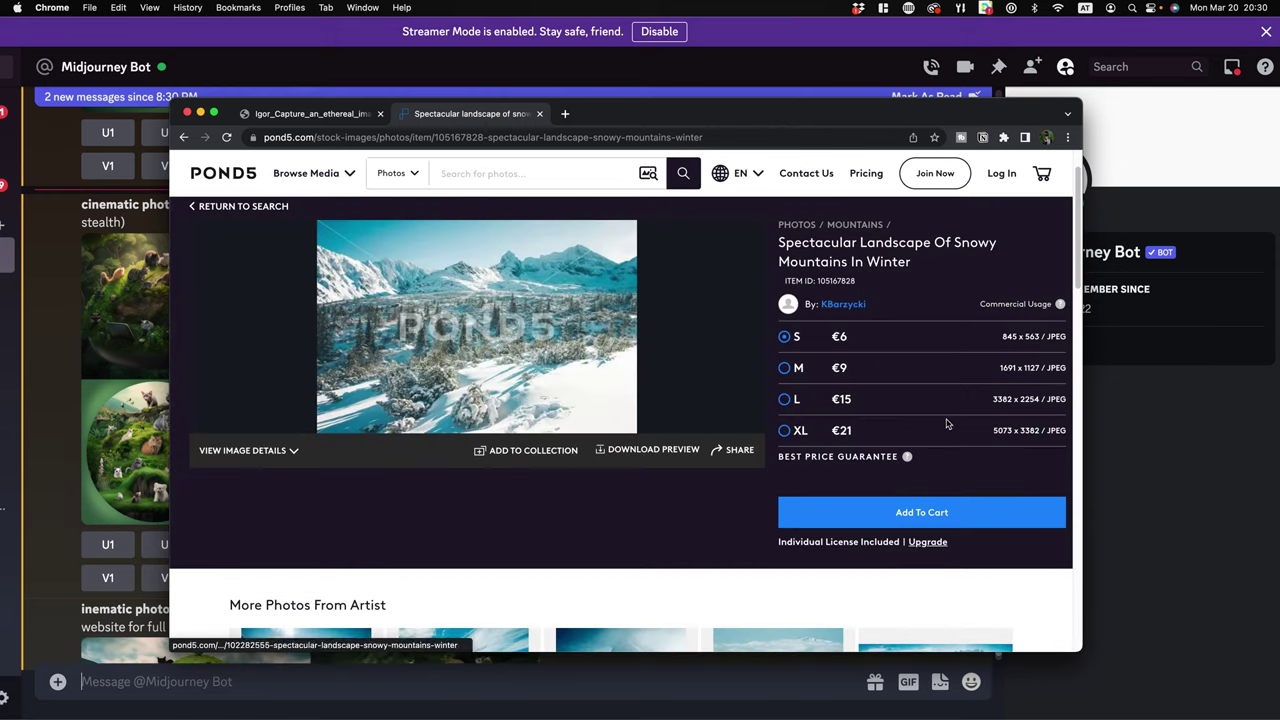
scroll(810, 461, up, 2)
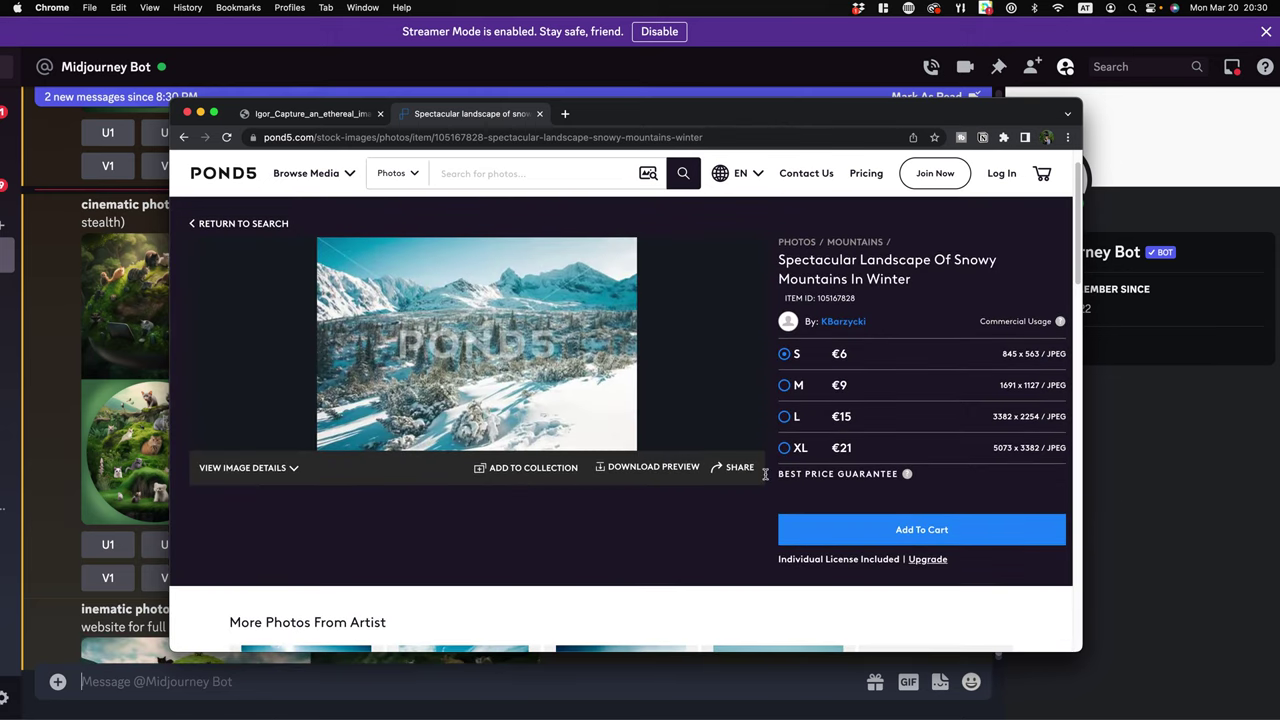
Expand the image details of the photo and examine its description, camera model, focal length and lens data
click(296, 470)
scroll(342, 483, down, 1)
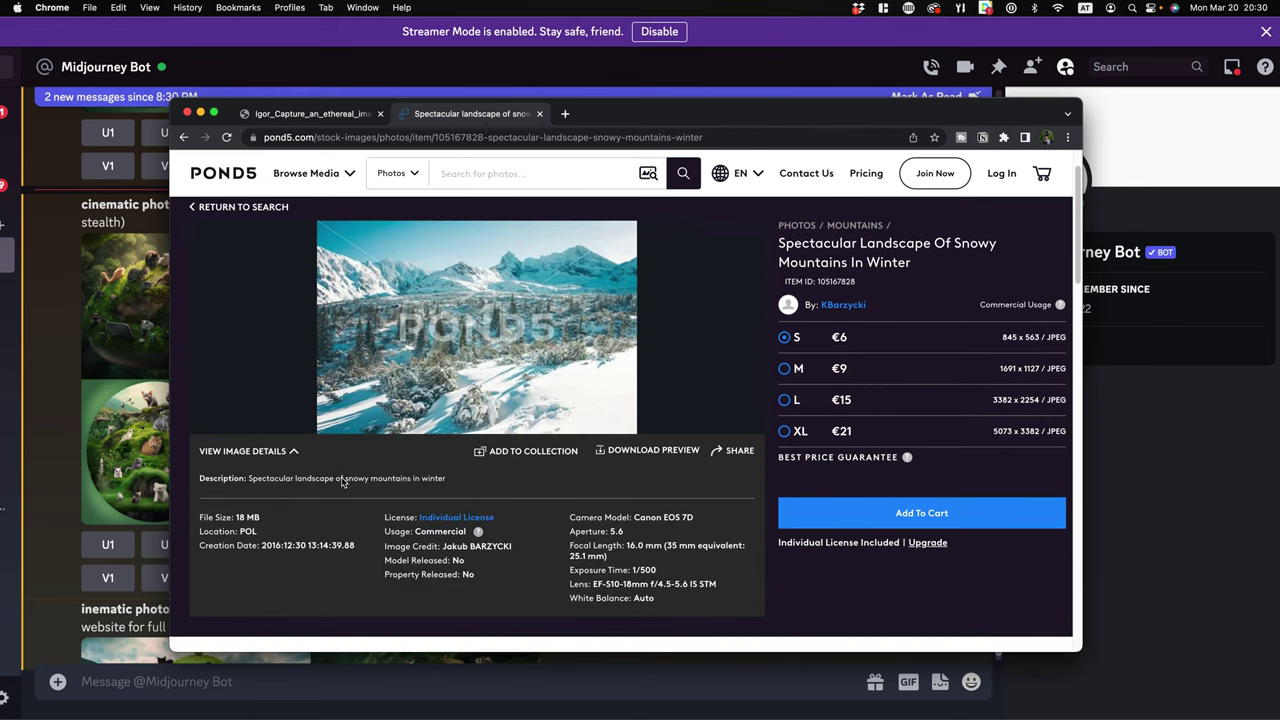
scroll(345, 482, down, 2)
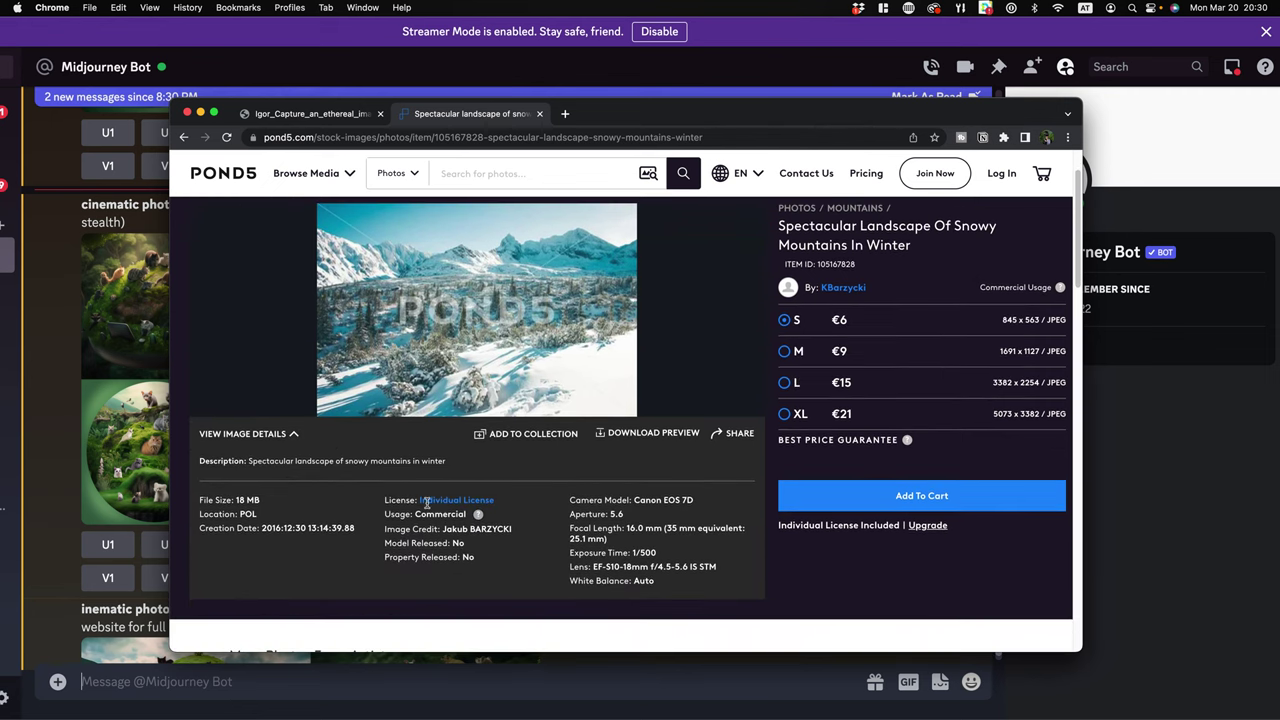
drag(655, 576, 568, 528)
click(657, 530)
drag(663, 530, 568, 530)
click(630, 550)
drag(697, 501, 604, 501)
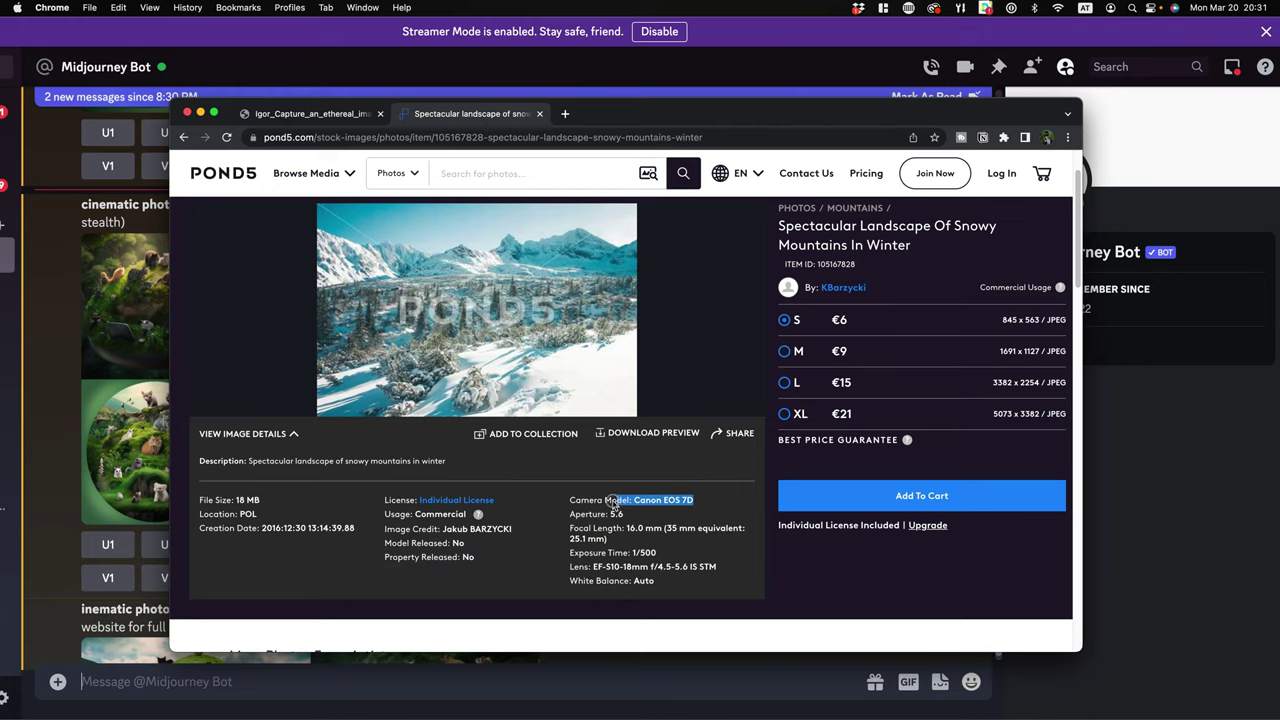
scroll(655, 544, down, 1)
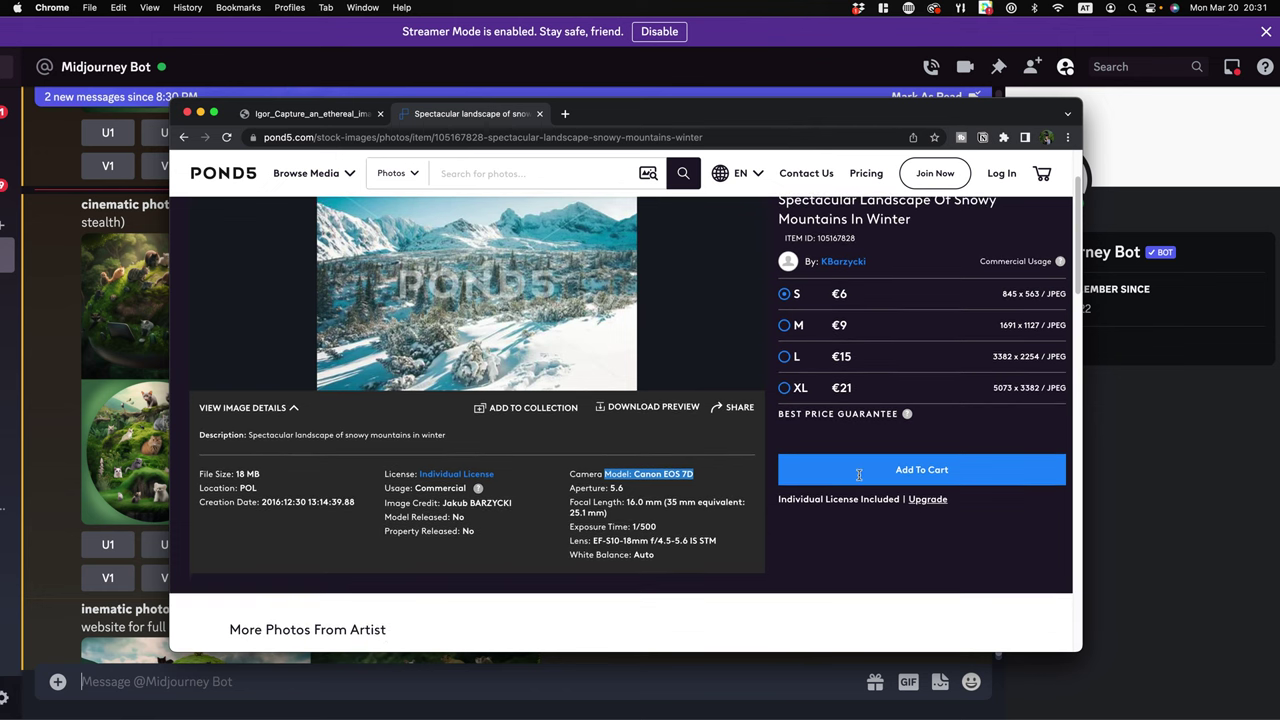
scroll(760, 555, down, 1)
scroll(628, 531, up, 2)
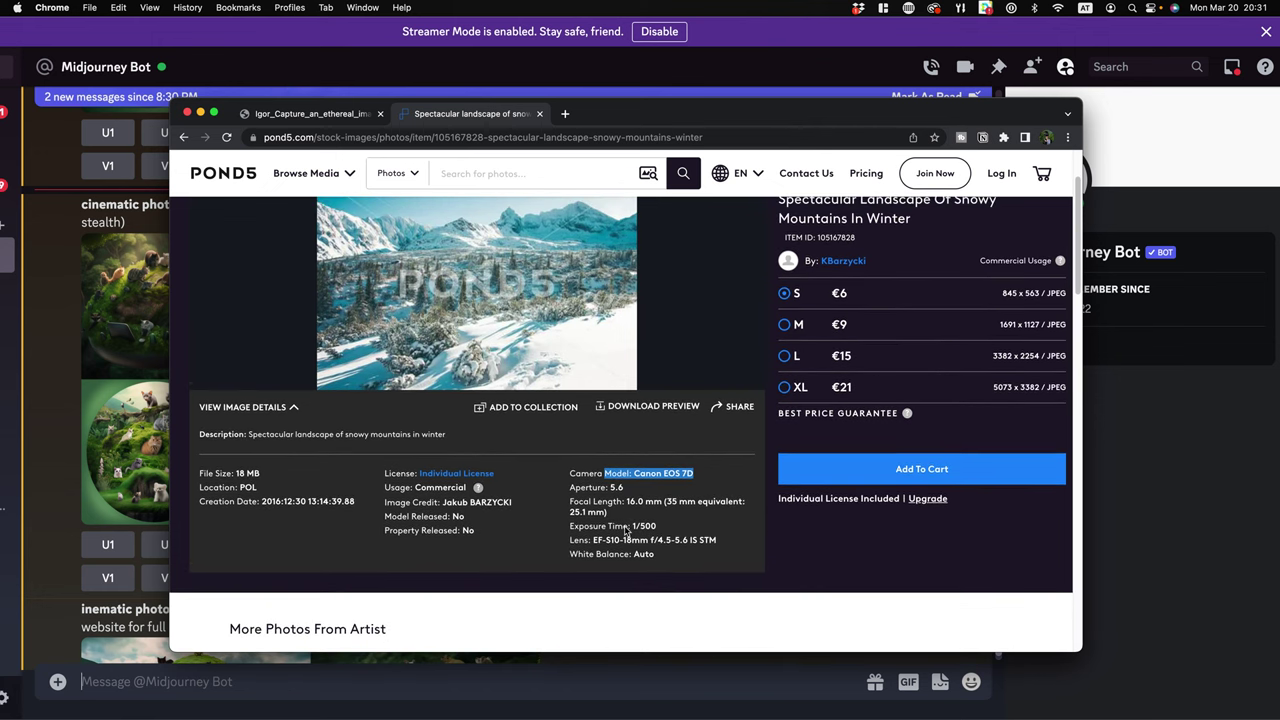
Minimise the Pond5 browser window and review the newly generated image grids in the Midjourney Bot chat in Discord
scroll(641, 551, up, 3)
right_click(812, 257)
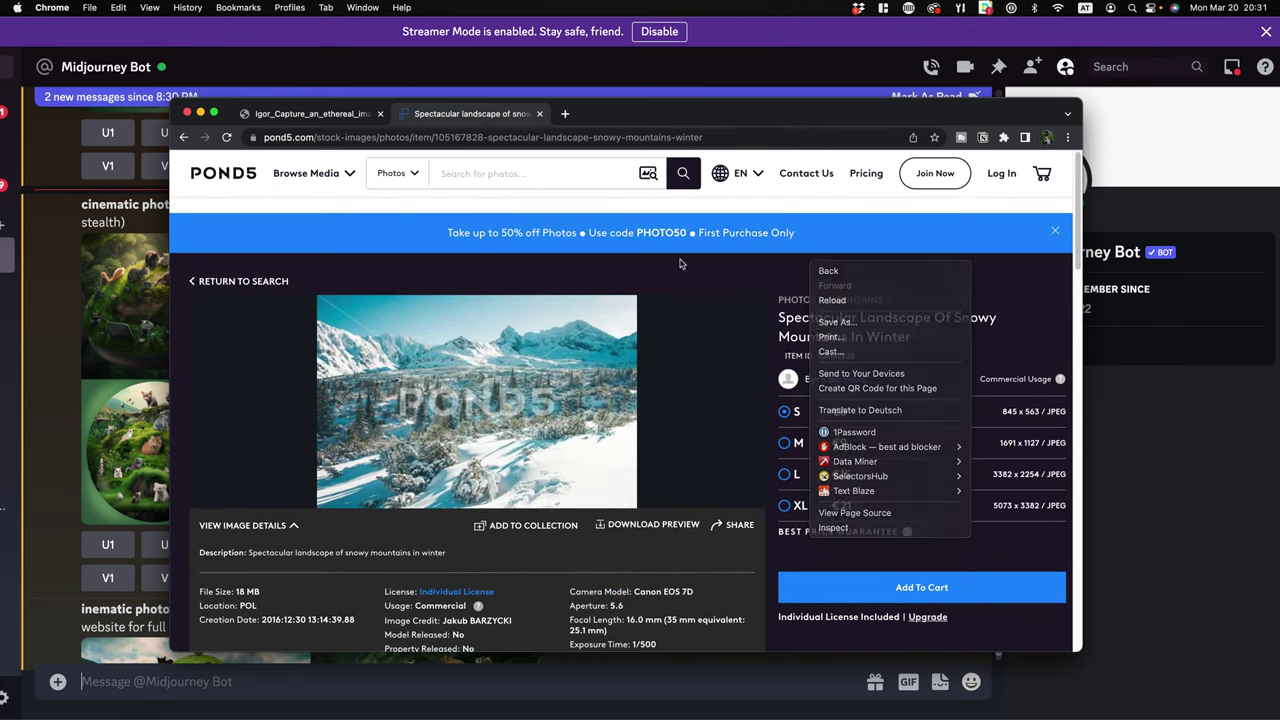
key(Escape)
click(200, 112)
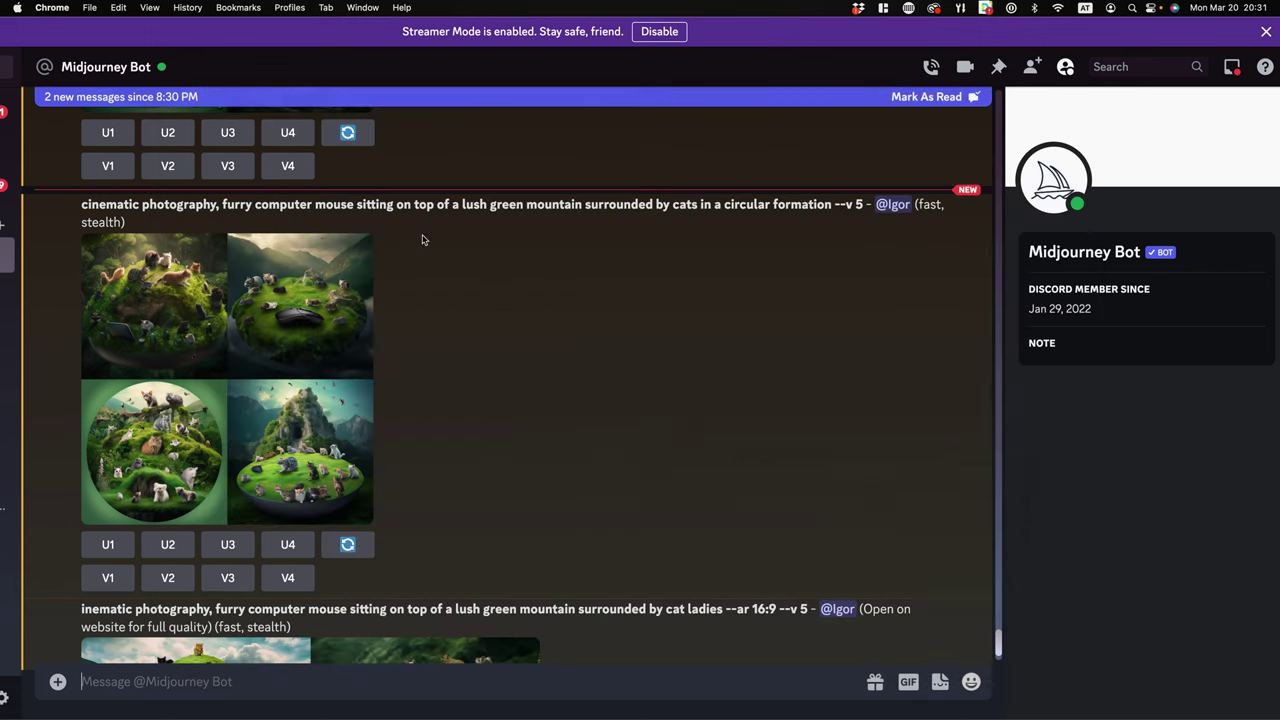
scroll(614, 318, down, 2)
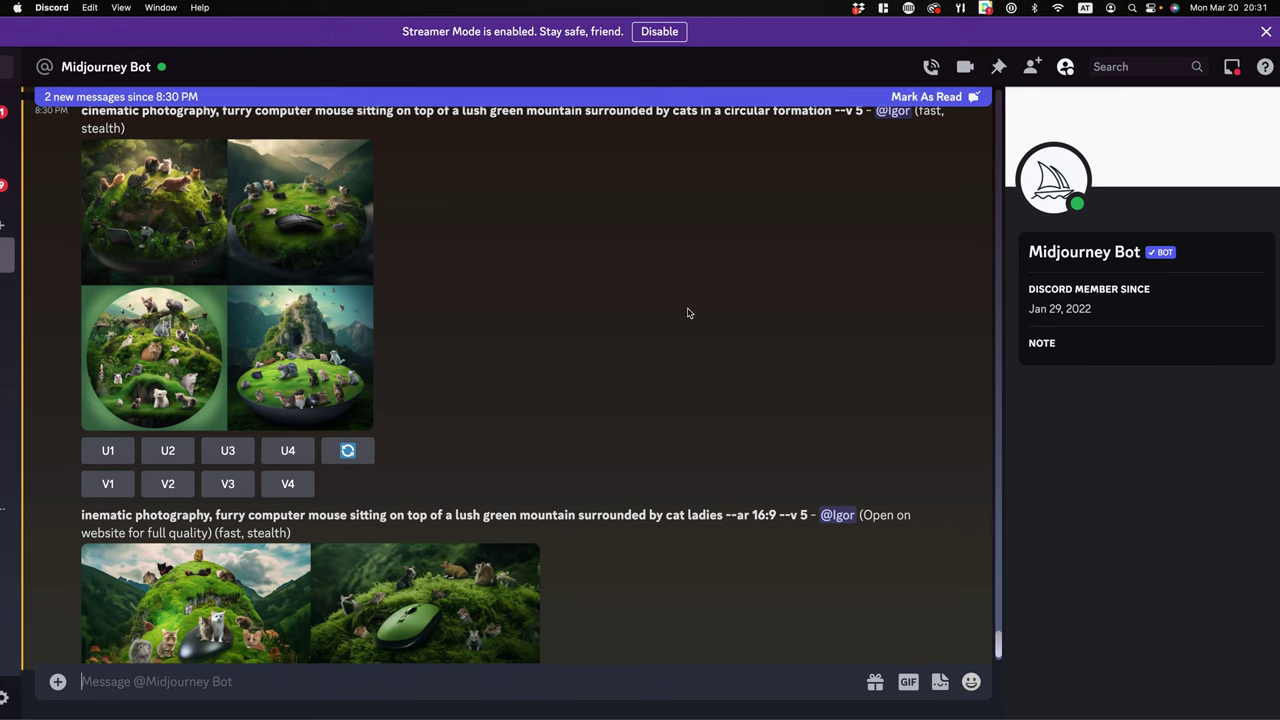
scroll(687, 314, up, 3)
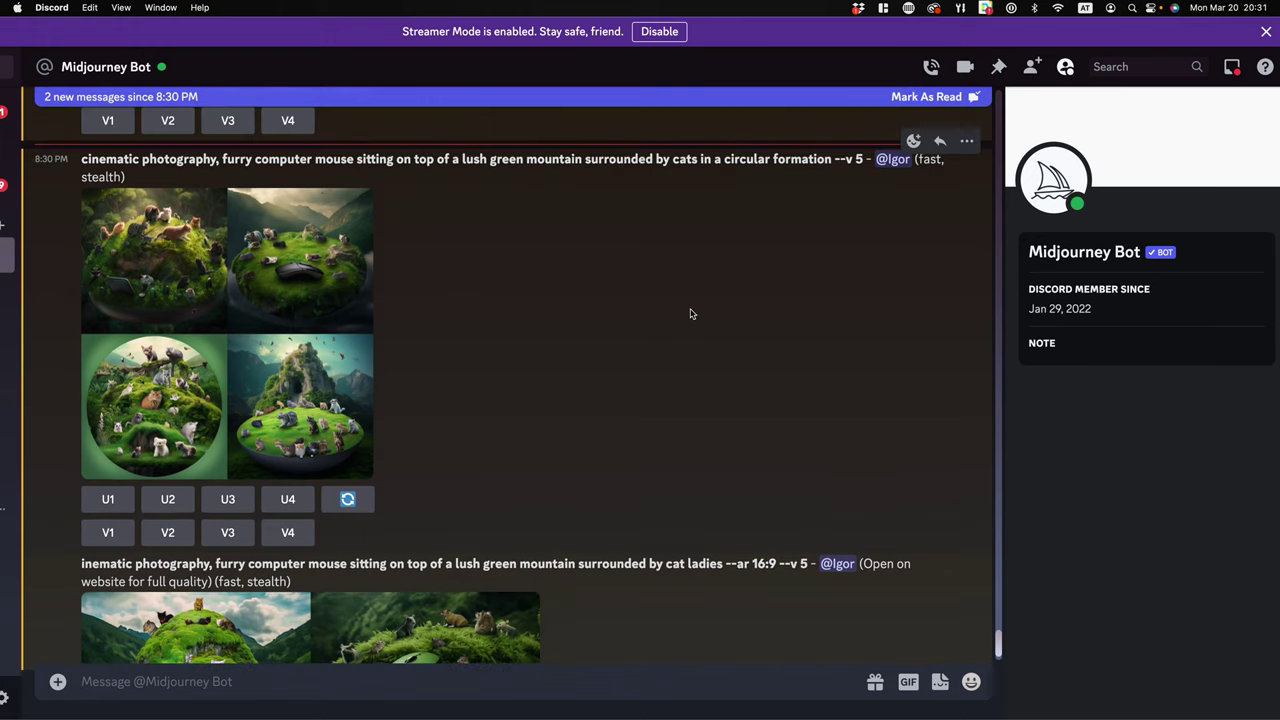
scroll(687, 320, up, 1)
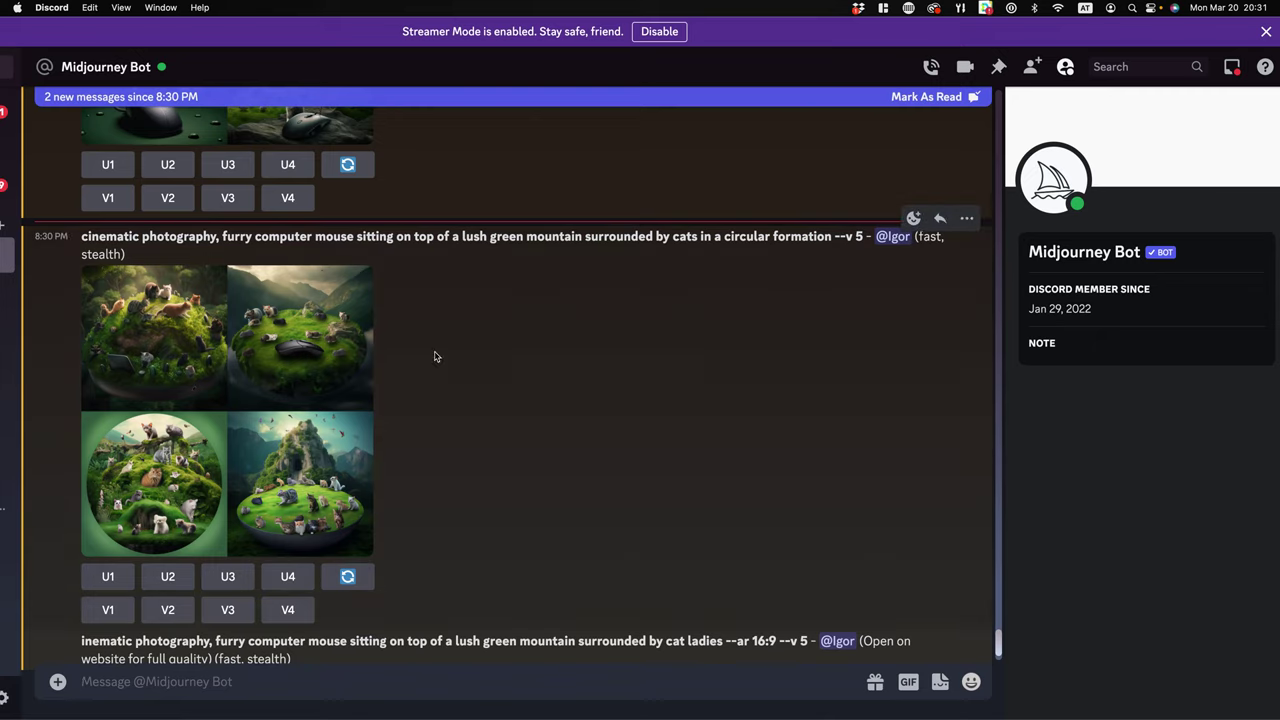
View the "cats in a circular formation" image grid enlarged and compare it with the "cat ladies" 16:9 grid in the chat
click(340, 337)
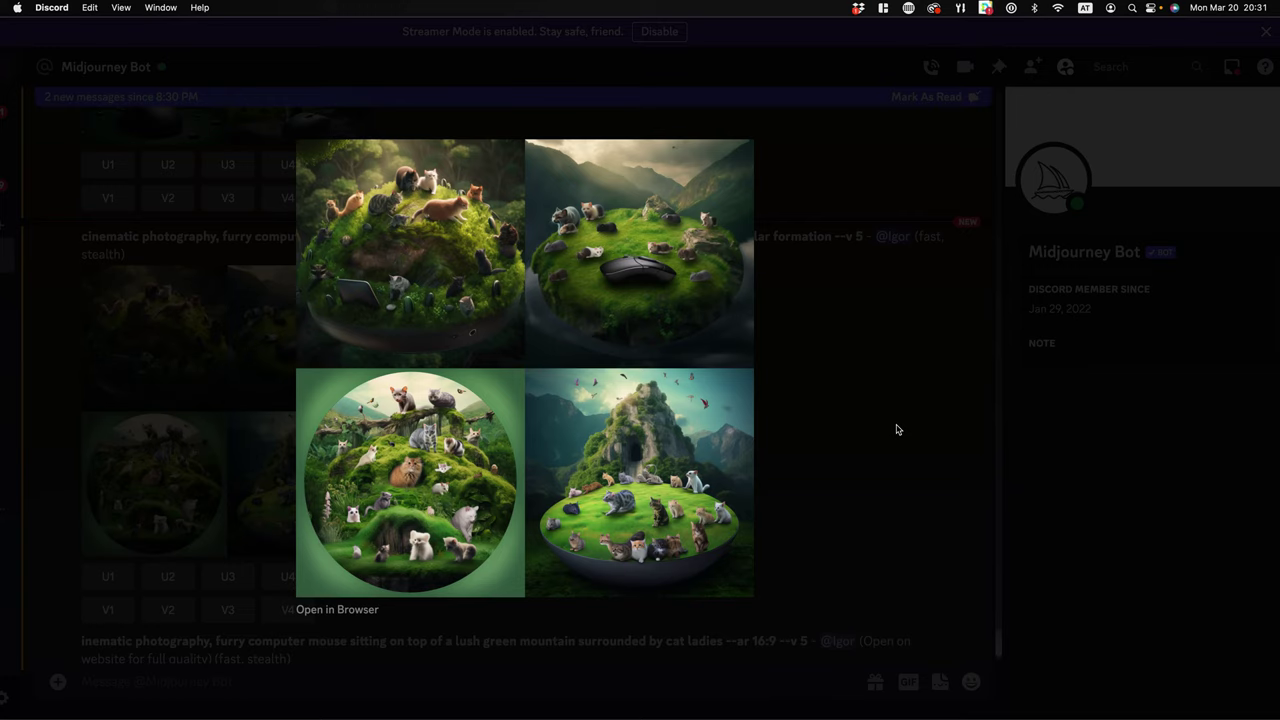
click(813, 415)
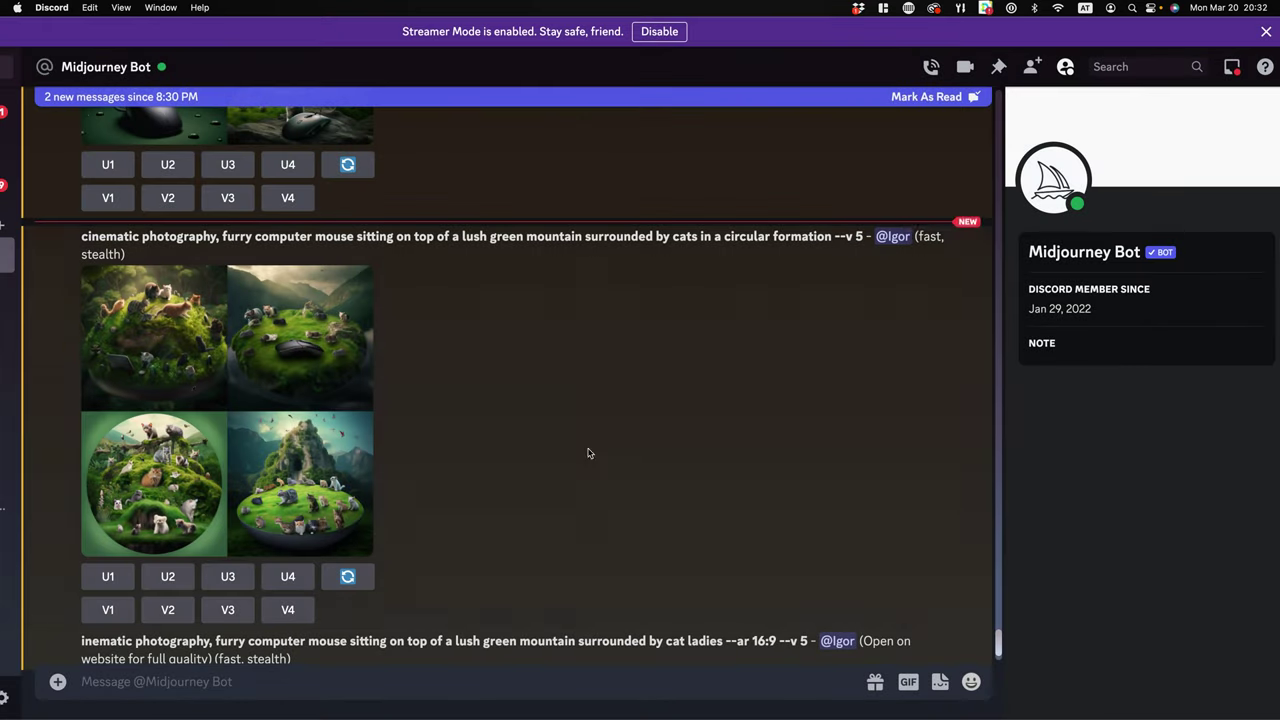
scroll(614, 380, down, 2)
scroll(624, 387, down, 5)
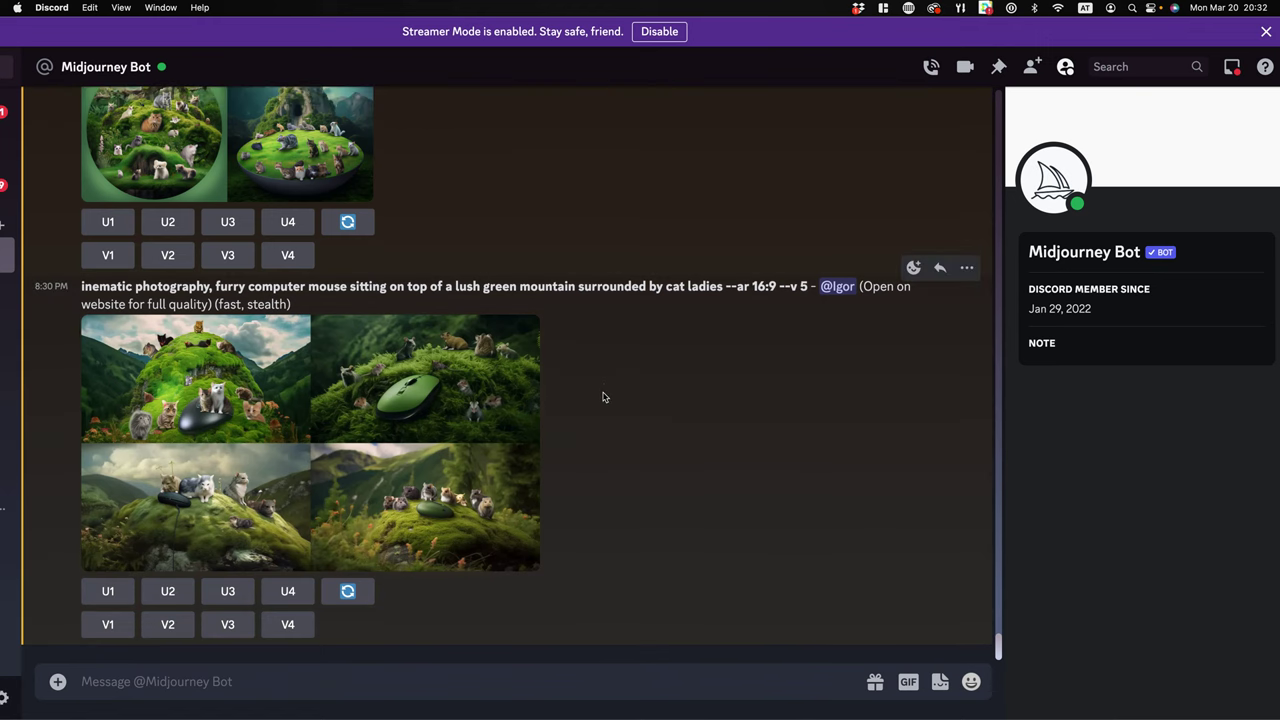
scroll(625, 420, up, 6)
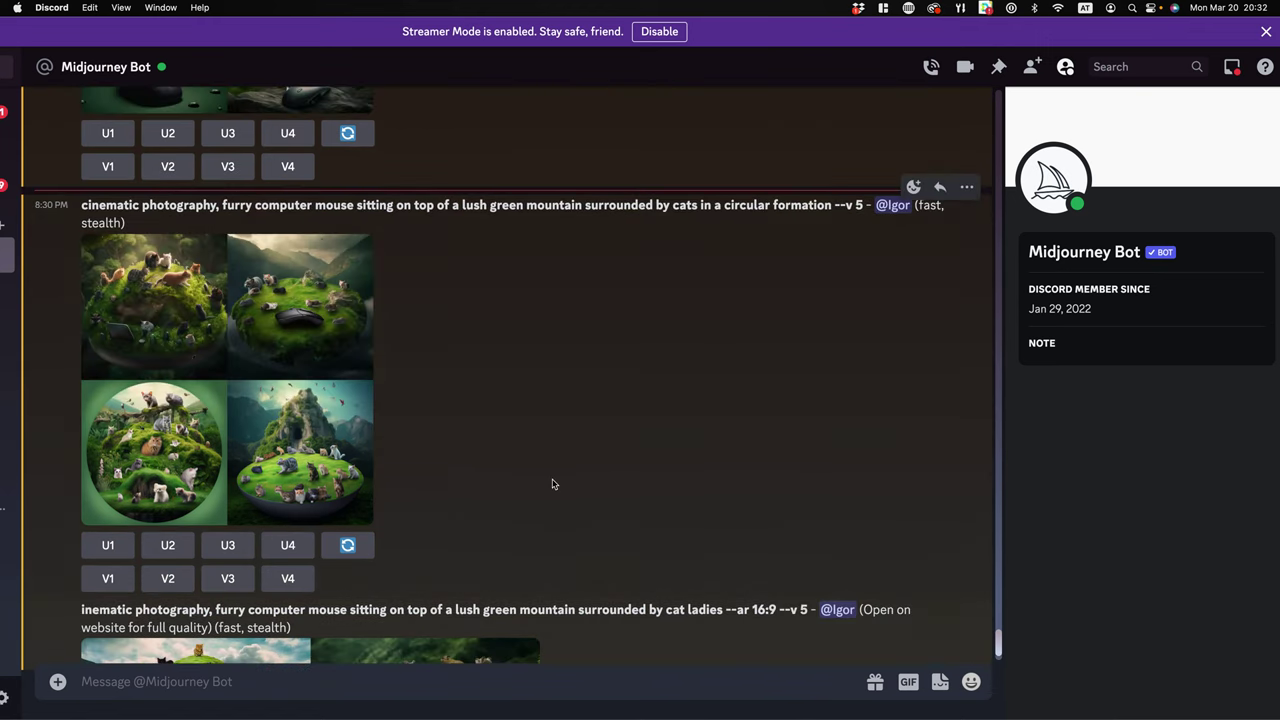
scroll(530, 500, down, 1)
scroll(489, 516, down, 1)
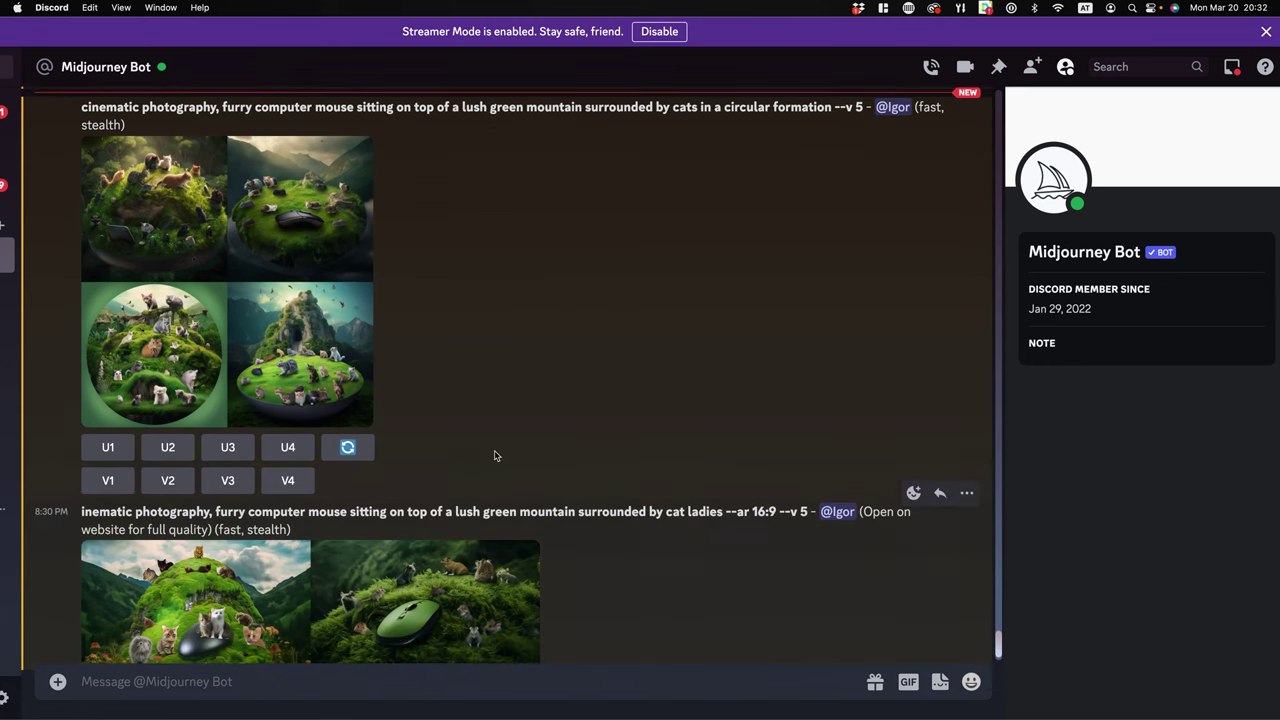
scroll(494, 451, down, 4)
scroll(474, 551, up, 3)
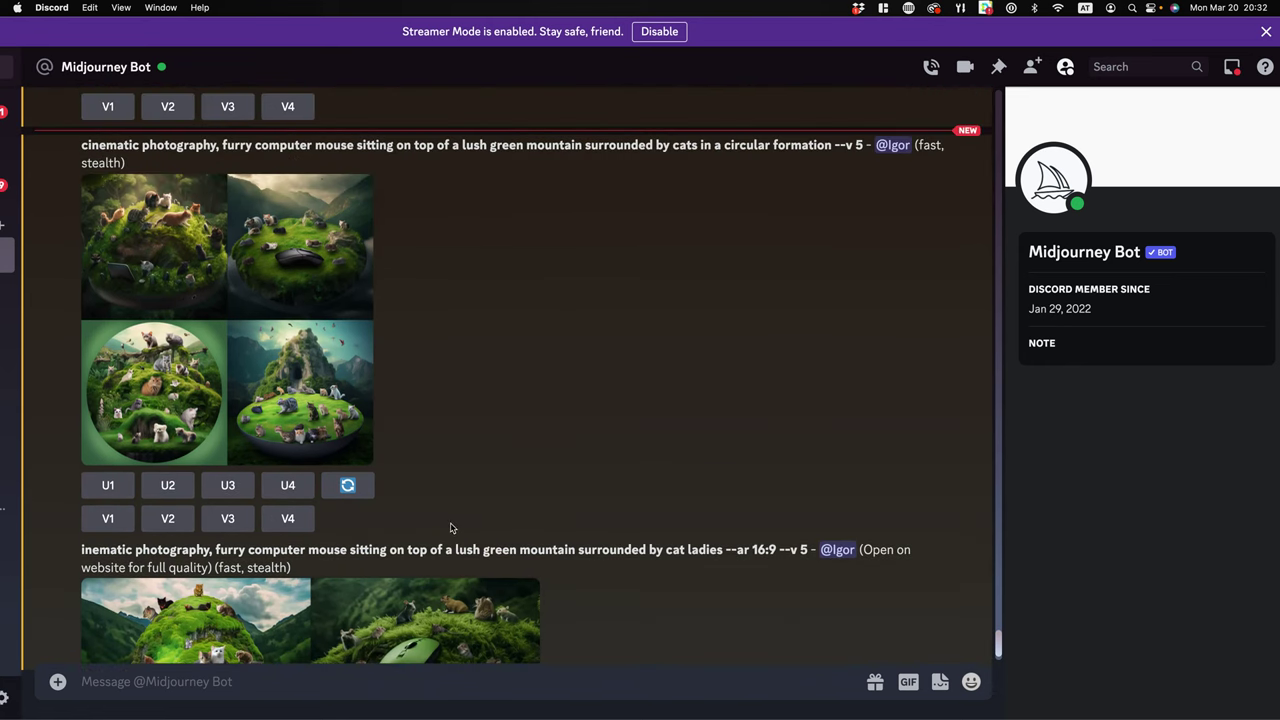